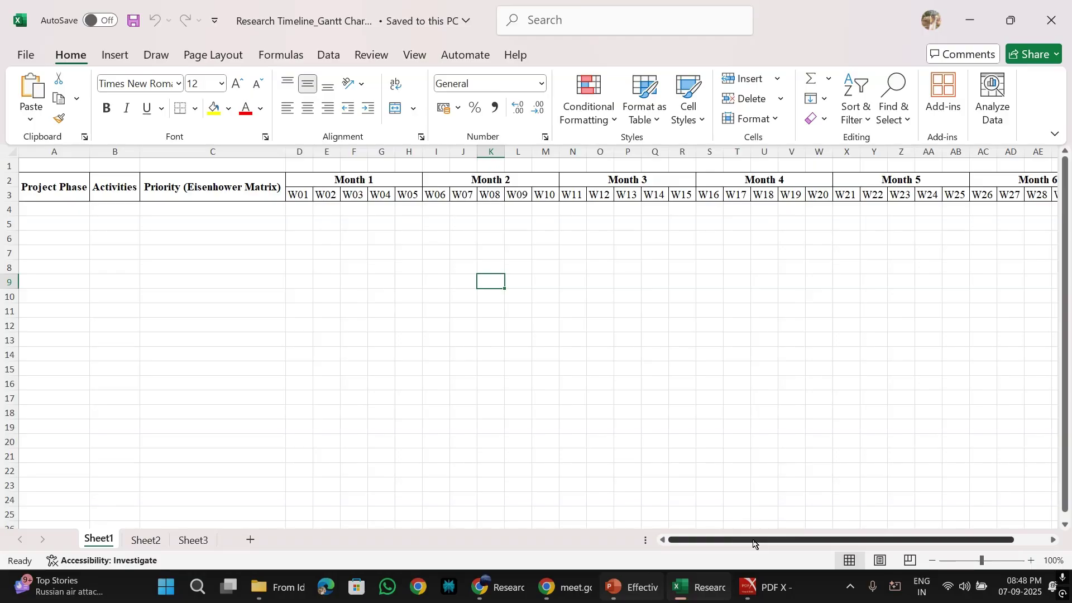
Examine the Project Phase, Activities and Priority (Eisenhower Matrix) columns of the empty timeline template
click(67, 198)
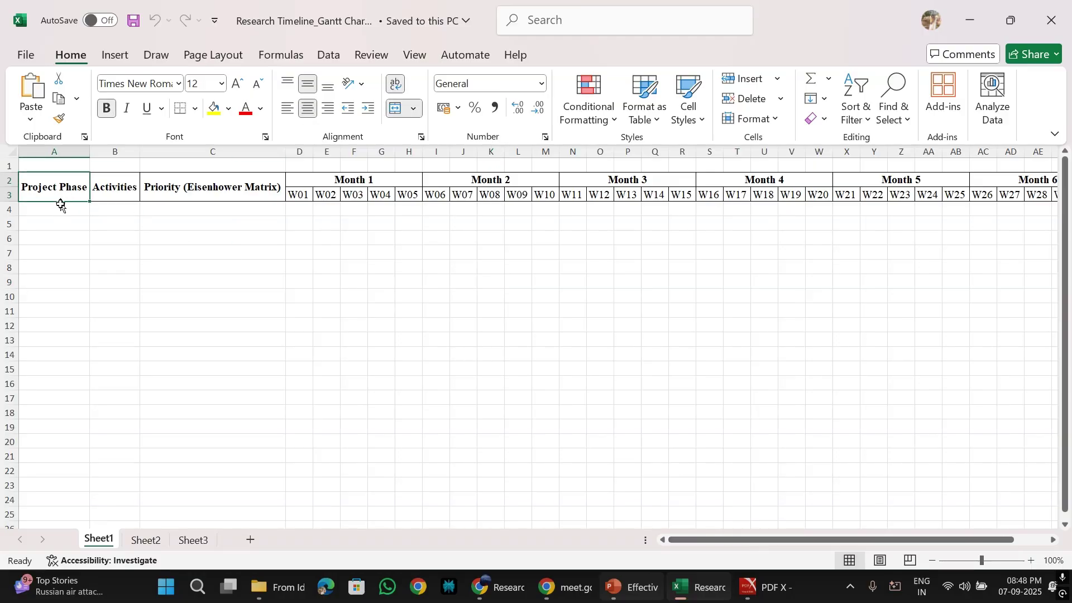
click(59, 212)
click(58, 223)
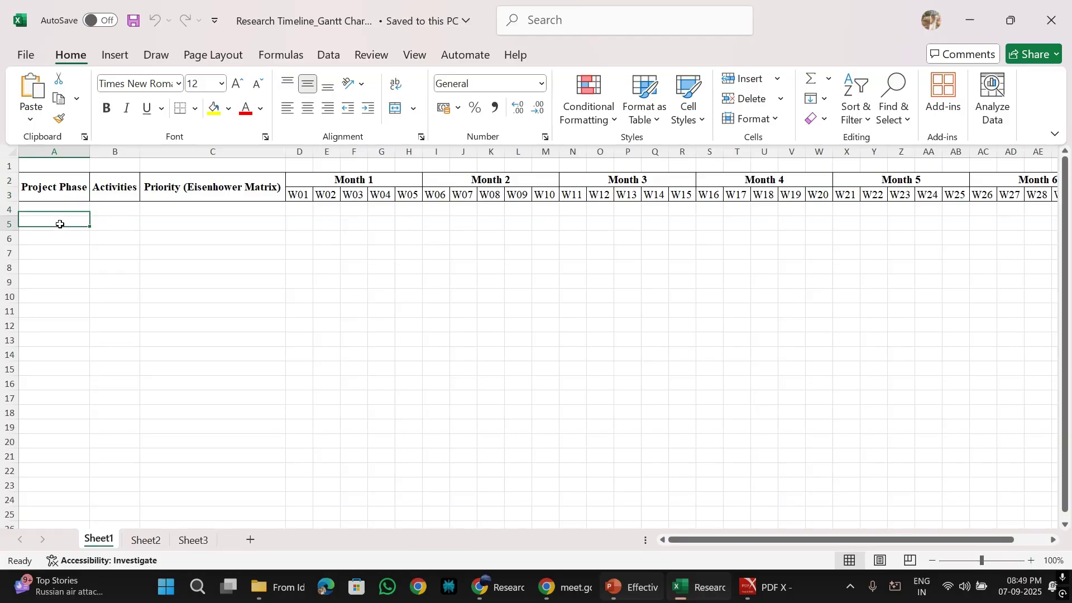
click(57, 267)
click(64, 240)
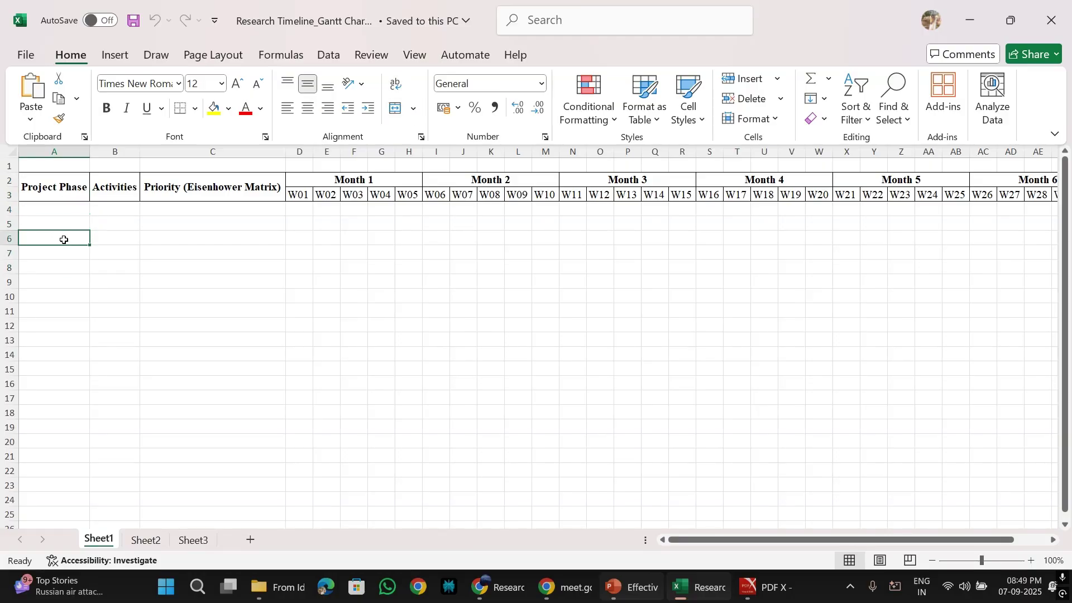
click(109, 192)
click(111, 223)
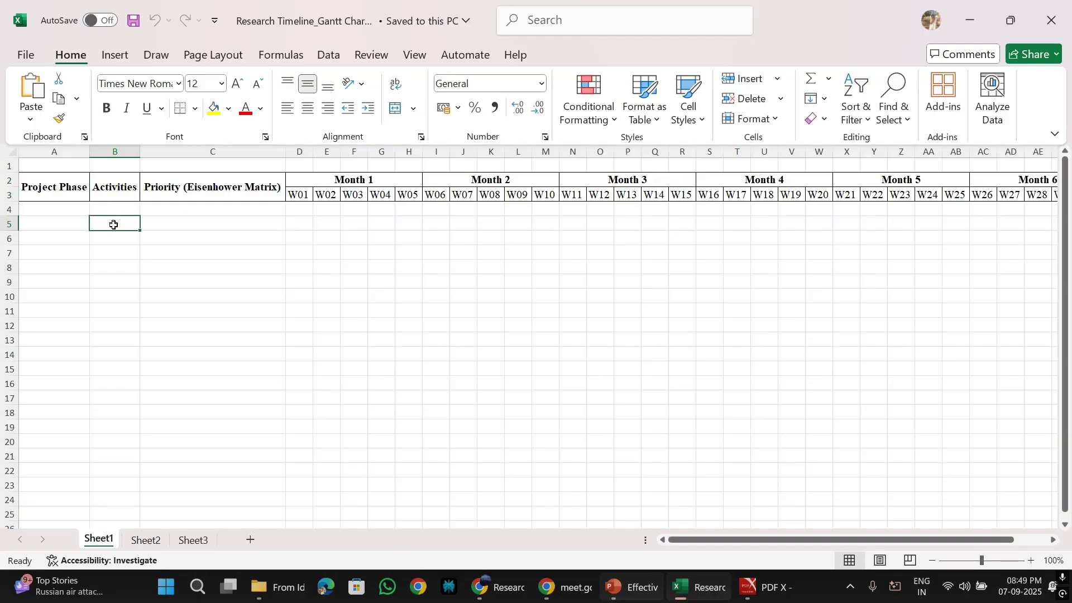
click(73, 213)
click(106, 209)
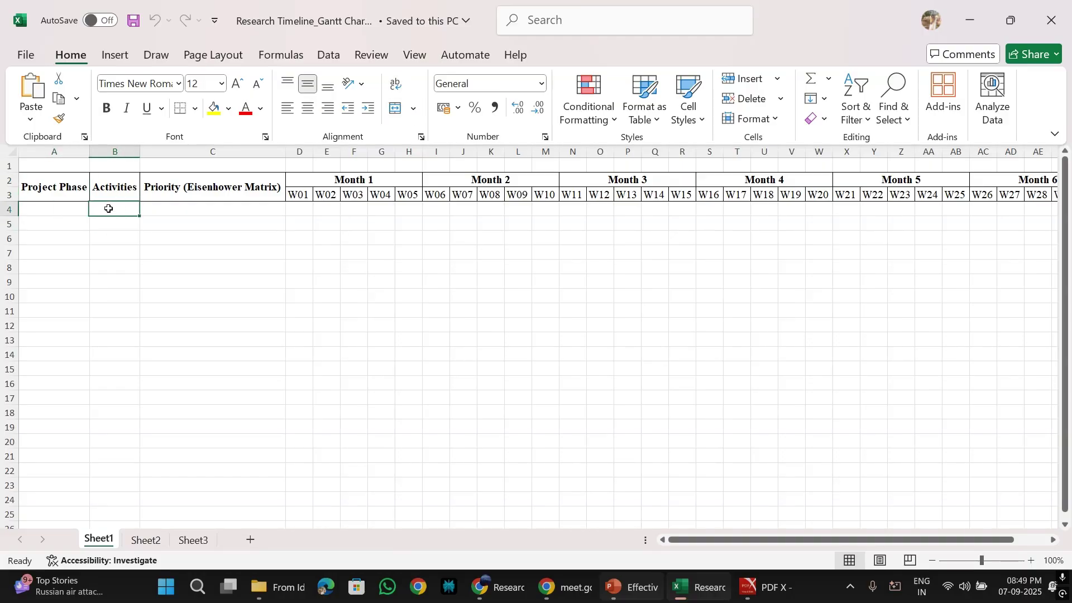
click(107, 223)
click(105, 237)
click(106, 252)
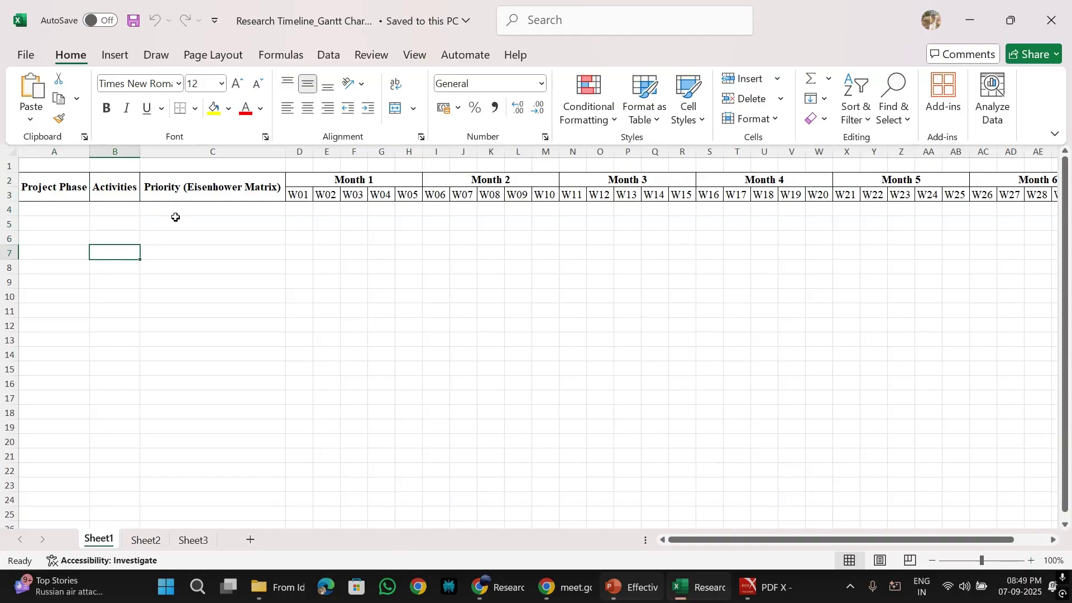
click(179, 189)
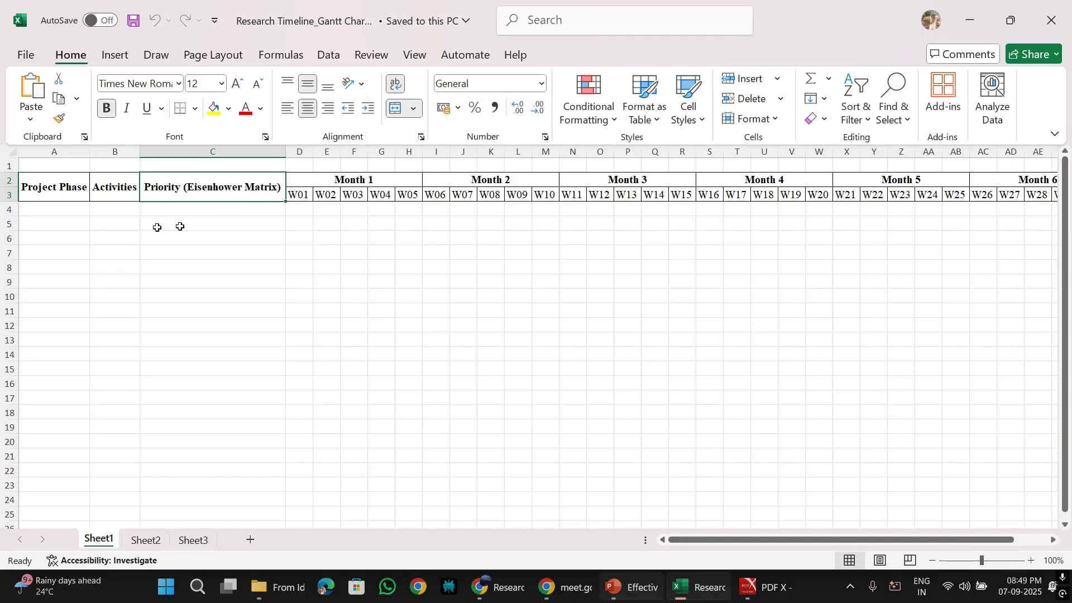
Enter "Land Use Land Cover for the Capital City Delhi (2001)" as the first project phase in A4 and fit column A to it
click(56, 211)
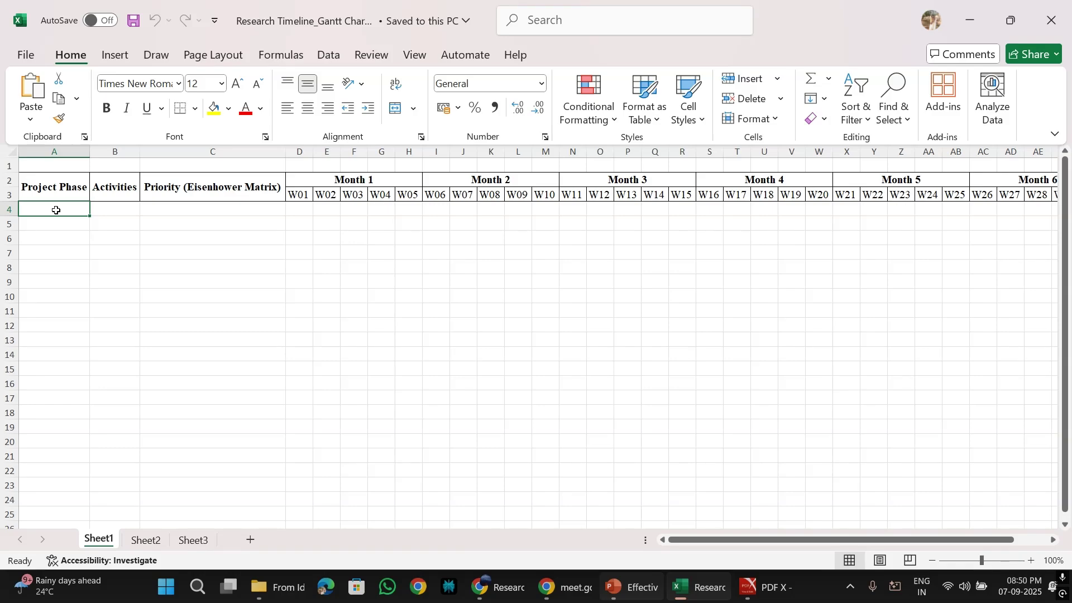
text(Land Us)
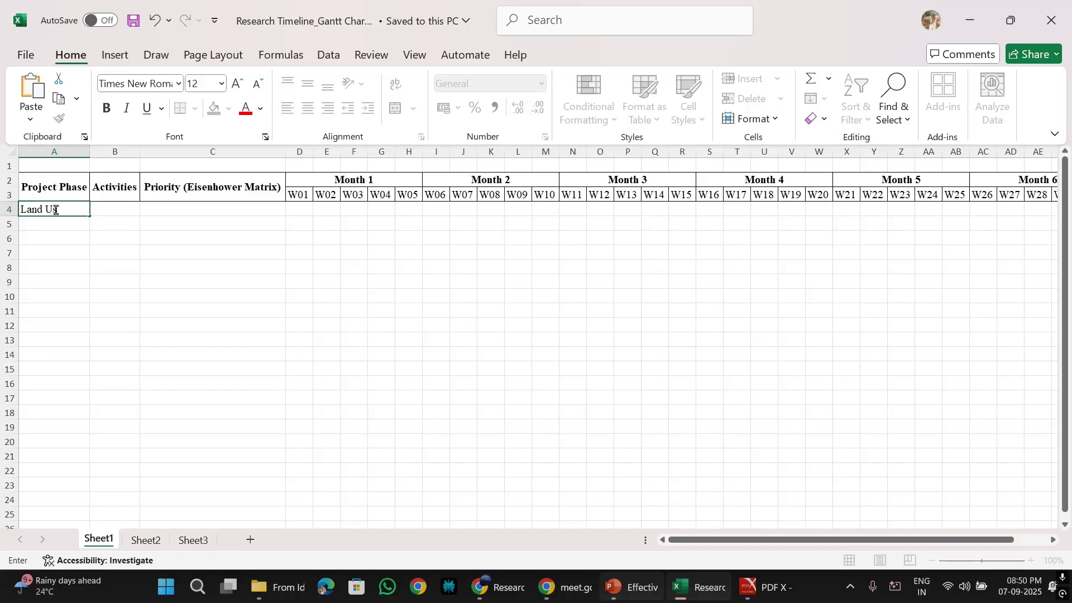
text(e Land Cover for the Capital Ci)
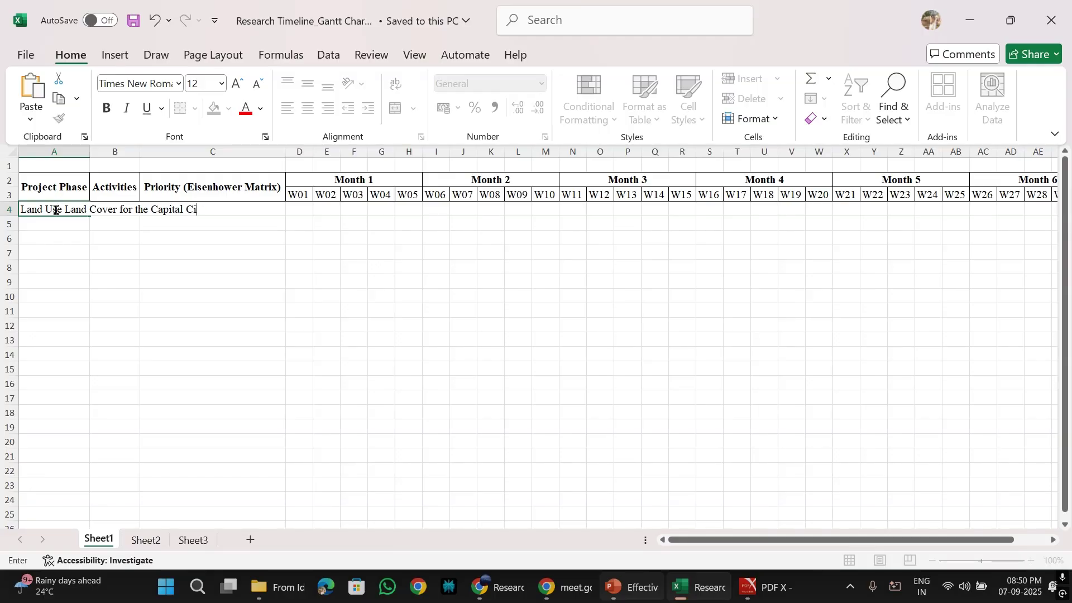
text(ty Delhi (2001))
click(167, 278)
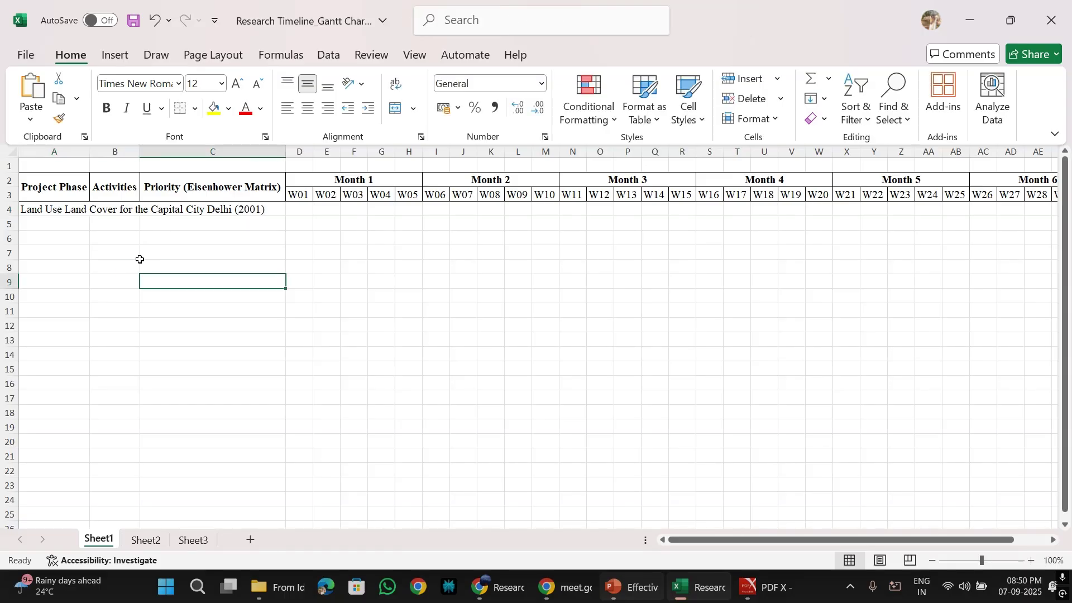
double_click(90, 153)
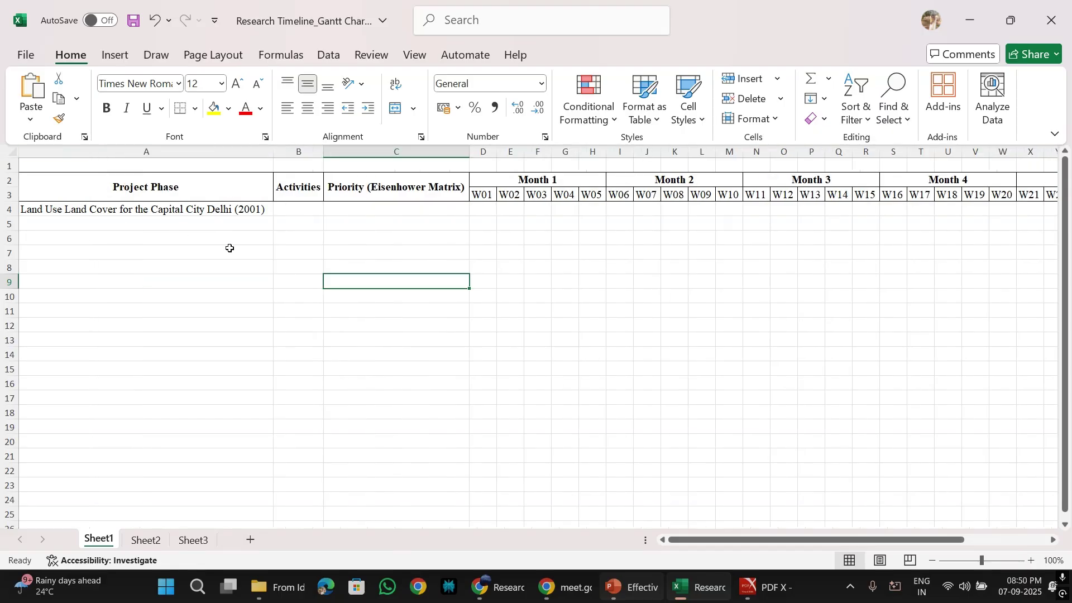
click(207, 207)
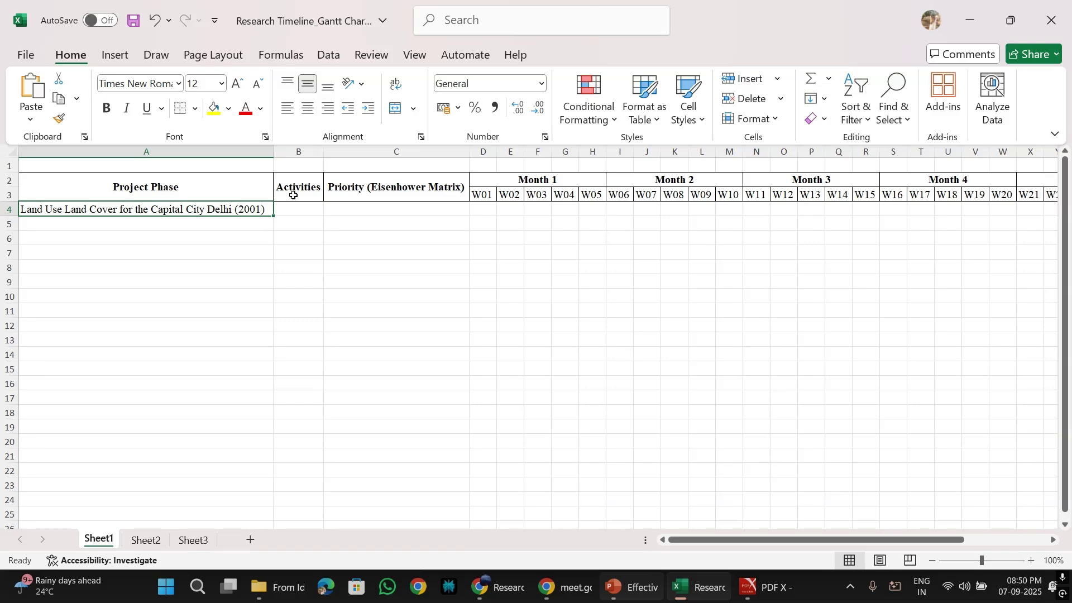
Widen the Activities column to about twice its width to make room for the activity names
click(343, 214)
click(309, 208)
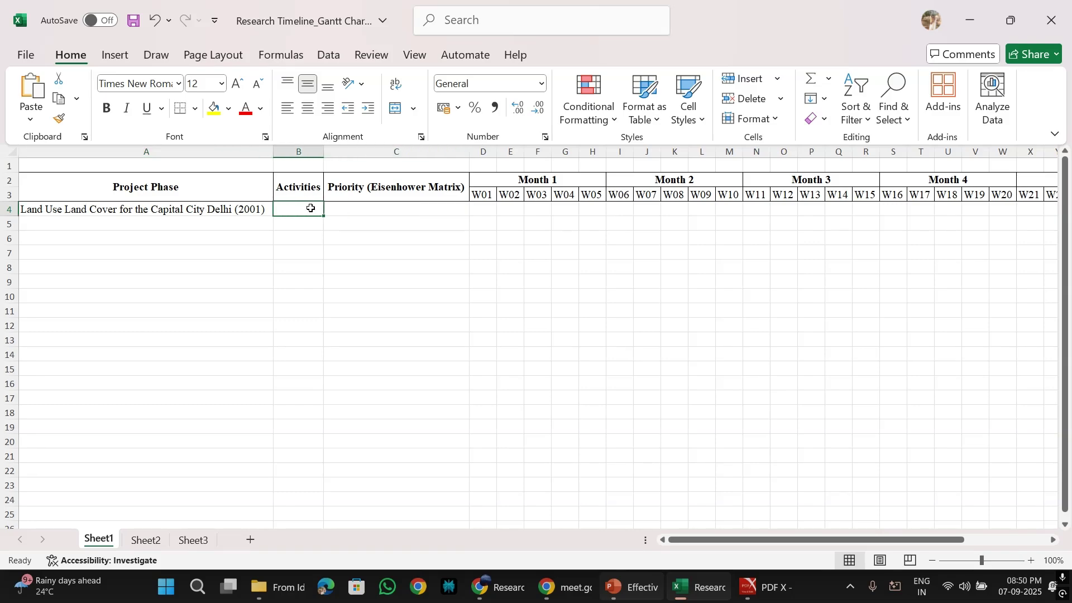
drag(327, 152, 377, 151)
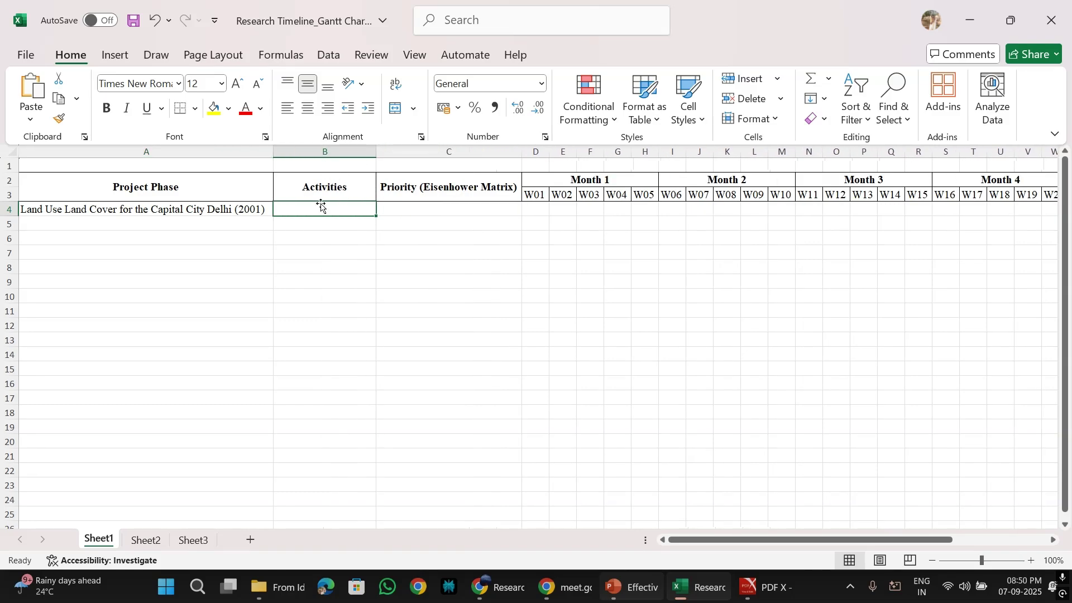
List "Data Collection" and "Data Processing" as activities of the 2001 phase in B4 and B5
double_click(323, 210)
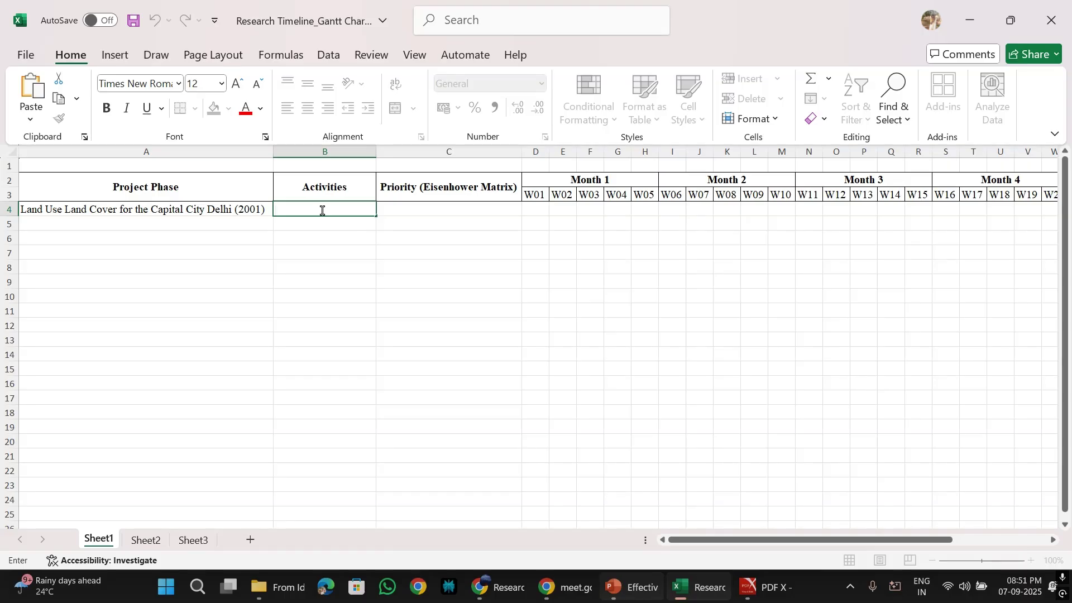
text(Data Collection)
key(Return)
text(Data )
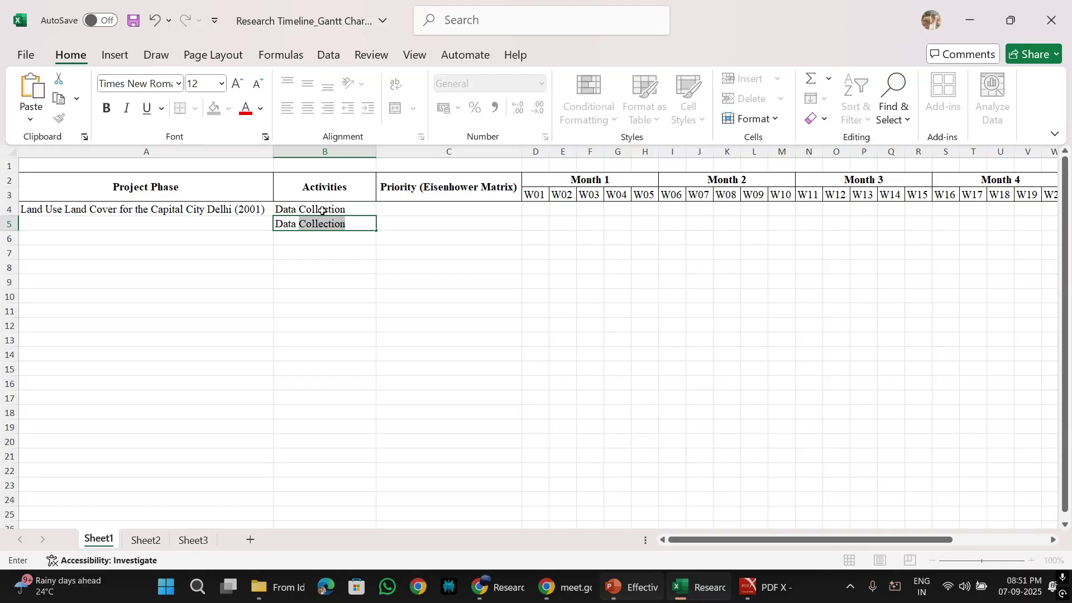
text(P)
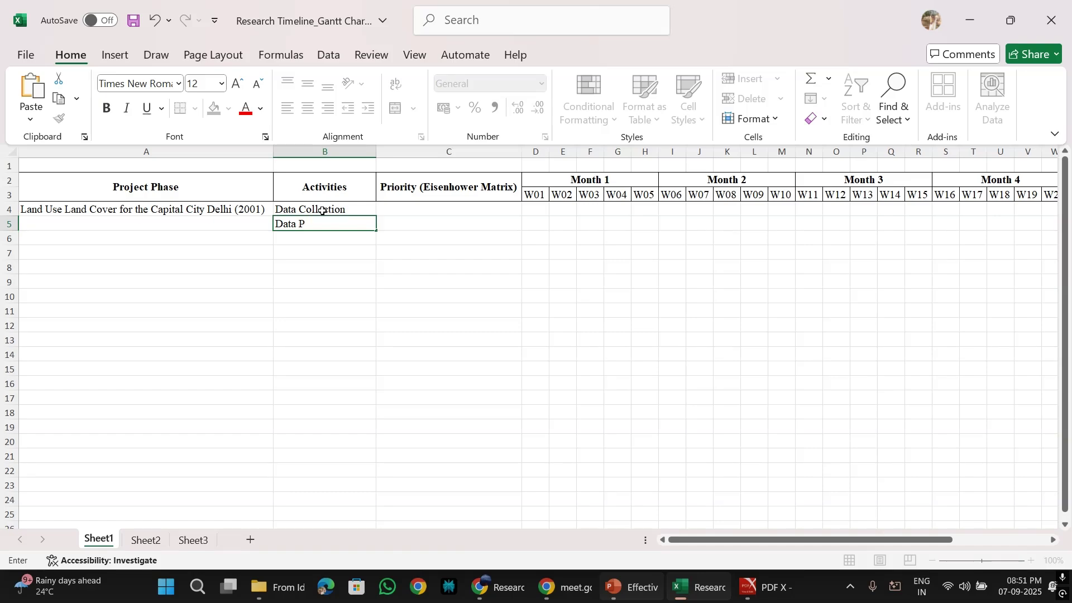
text(rocessing)
key(Return)
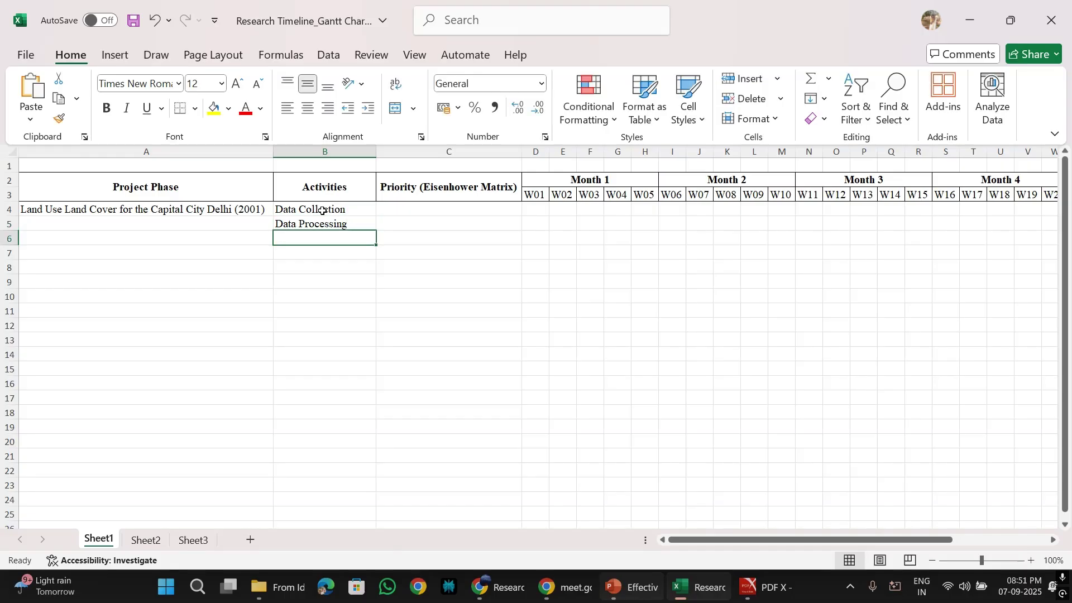
Add "Data Analyzing" and "Accuracy Estimation" to the 2001 phase's activities in B6 and B7
text(Da)
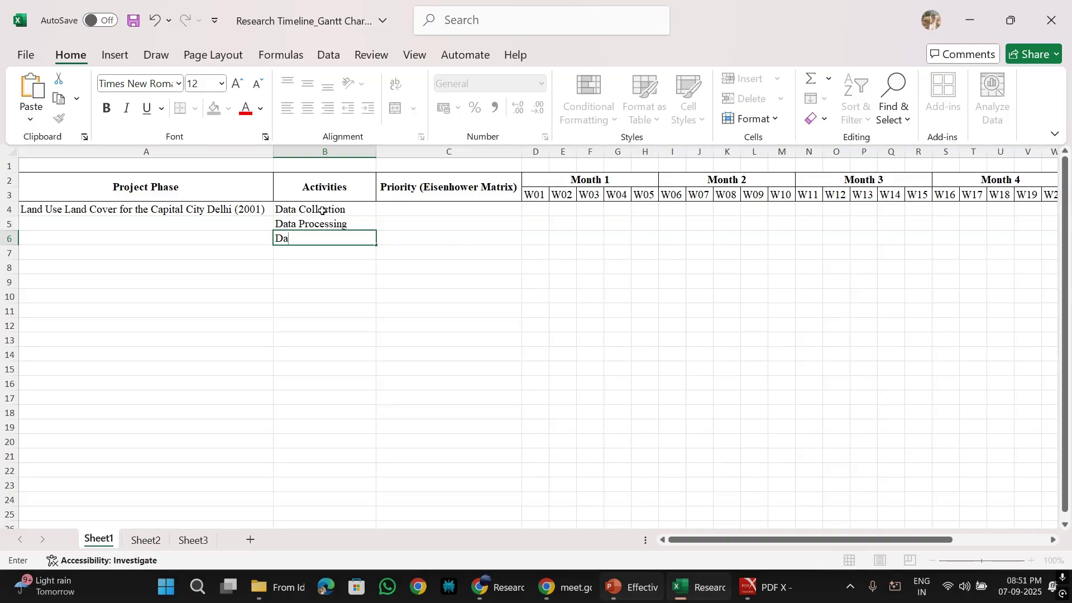
text(ta Analyzing)
key(Return)
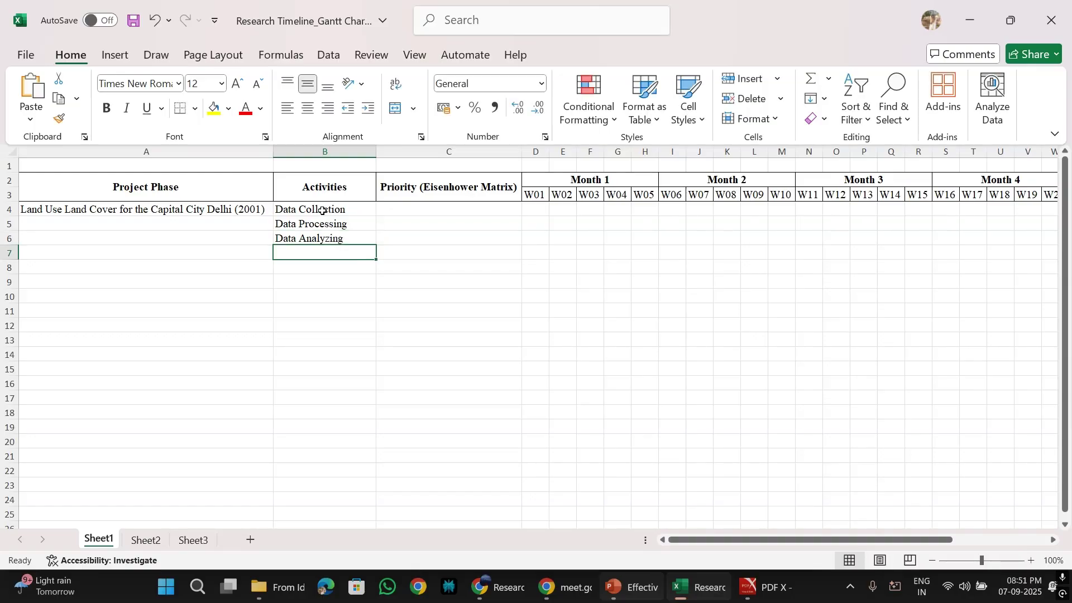
text(Accur)
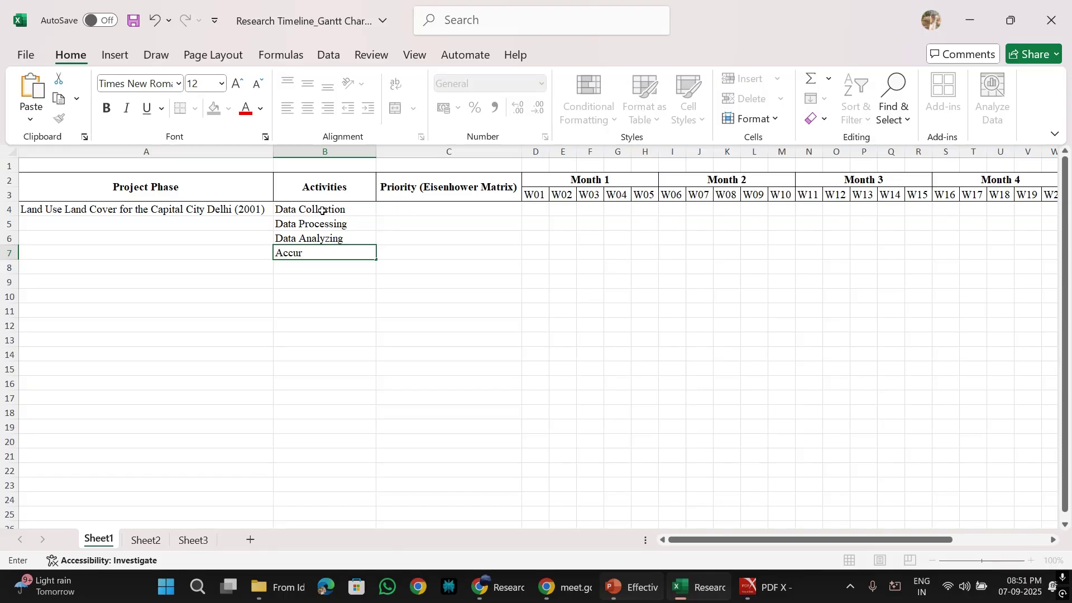
text(acy Estimation)
click(419, 246)
Merge and center the 2001 phase title across A4:A7, alongside its four activities
drag(211, 210, 216, 244)
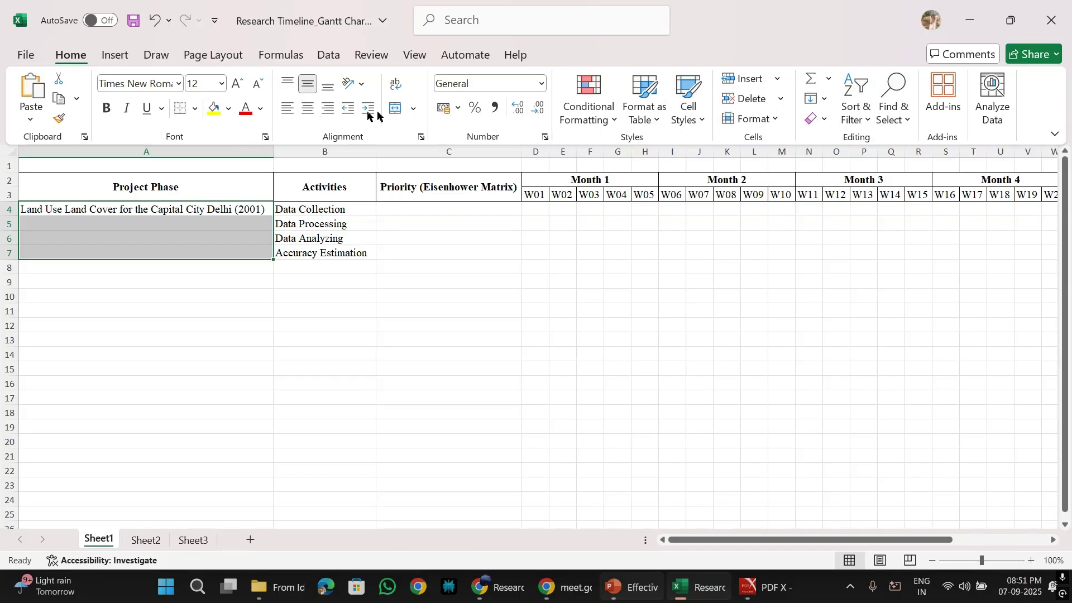
click(415, 113)
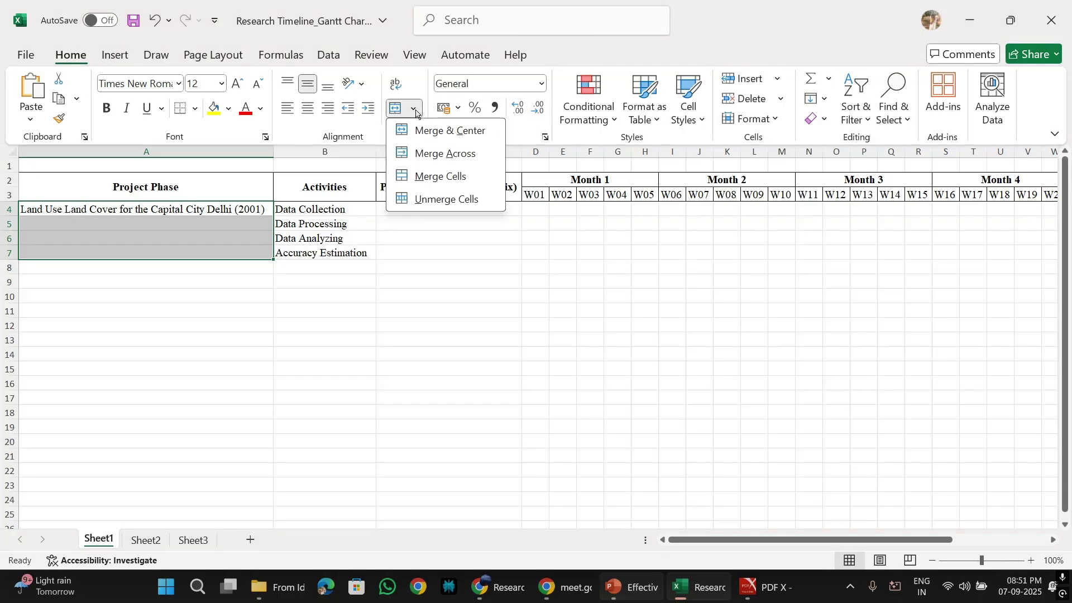
click(435, 130)
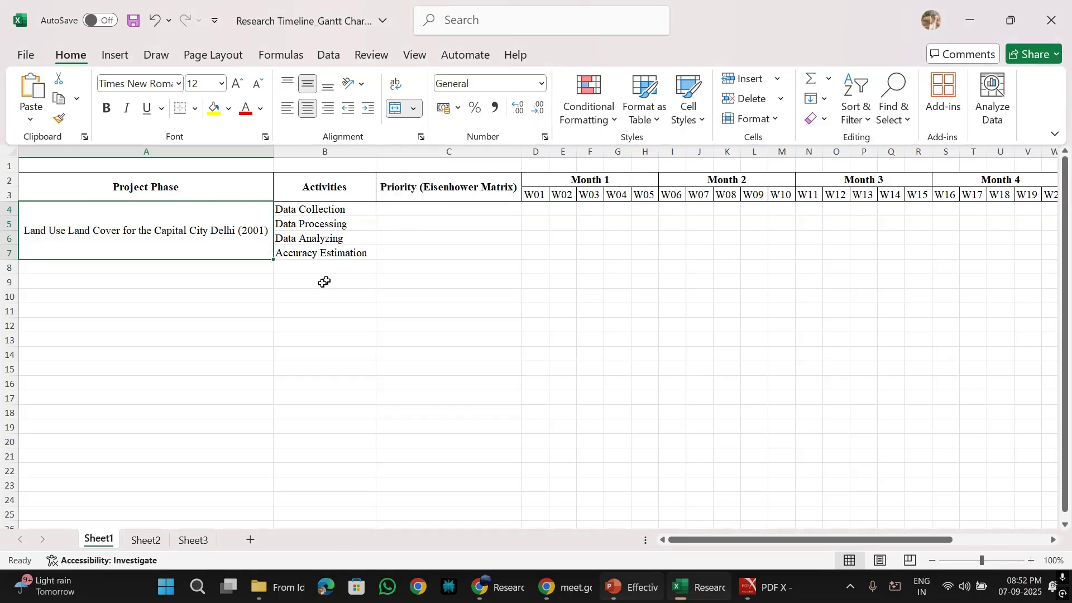
Copy the merged 2001 phase cell to A8 and change the year in the copy to 2025
key(ctrl+c)
click(163, 268)
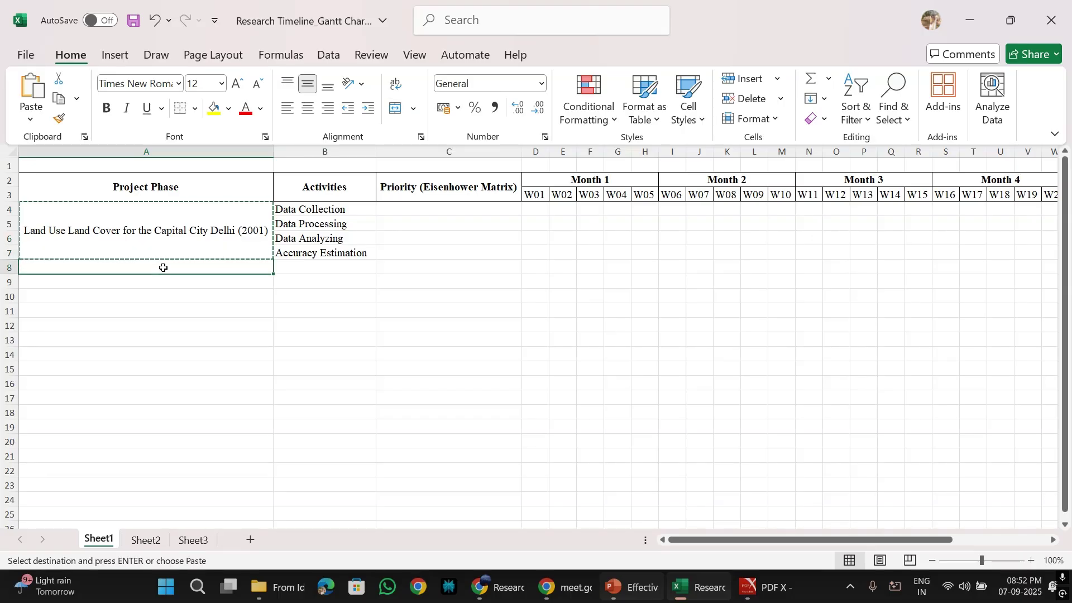
key(ctrl+v)
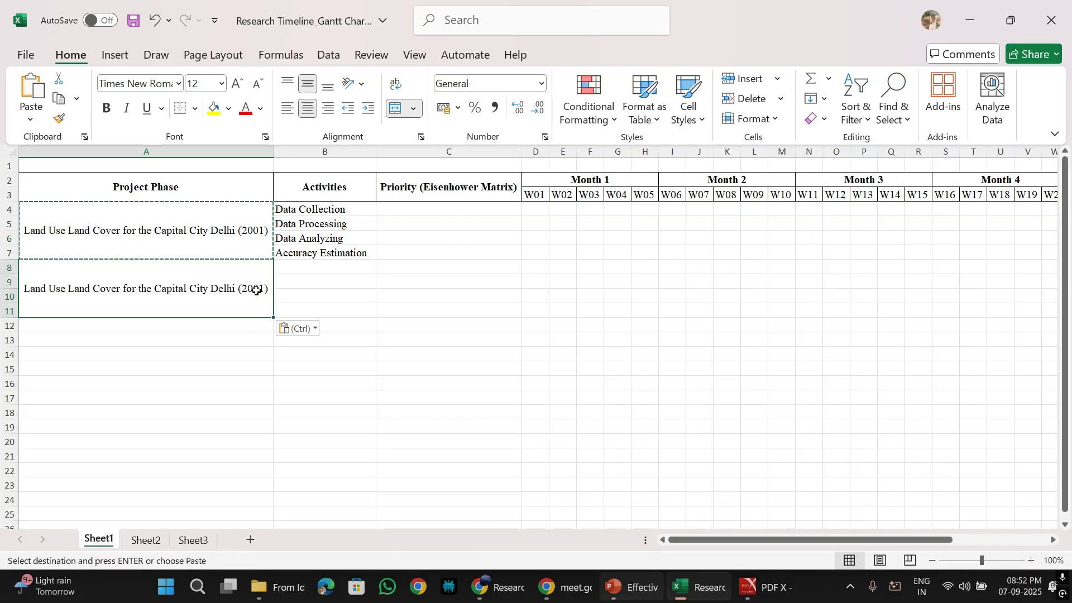
double_click(257, 288)
drag(264, 288, 253, 287)
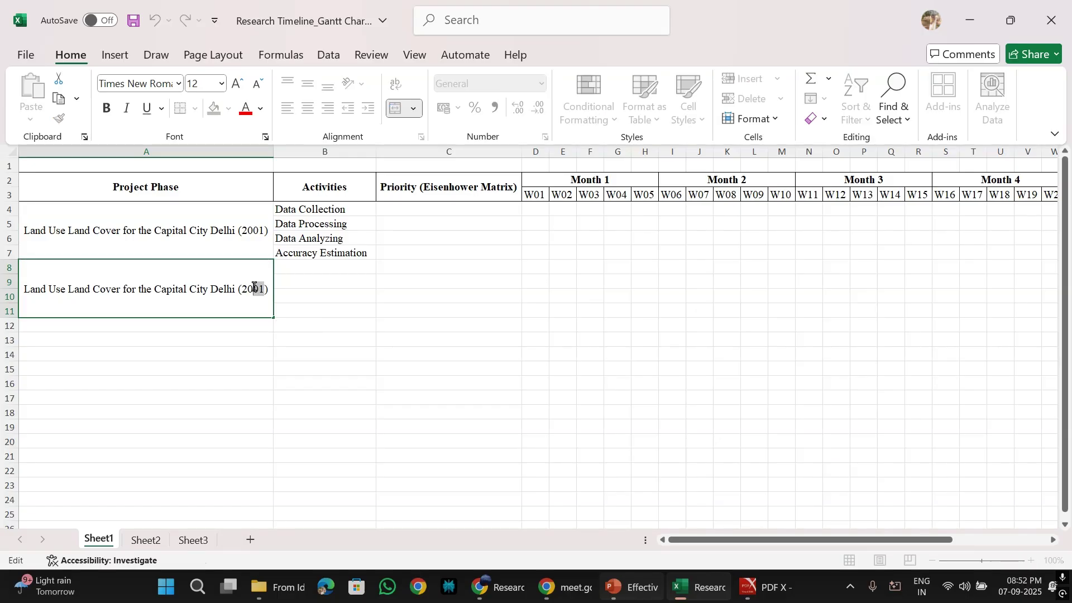
text(25)
click(307, 339)
Copy the four activities in B4:B7 to the 2025 phase, starting at B8
drag(335, 209, 337, 252)
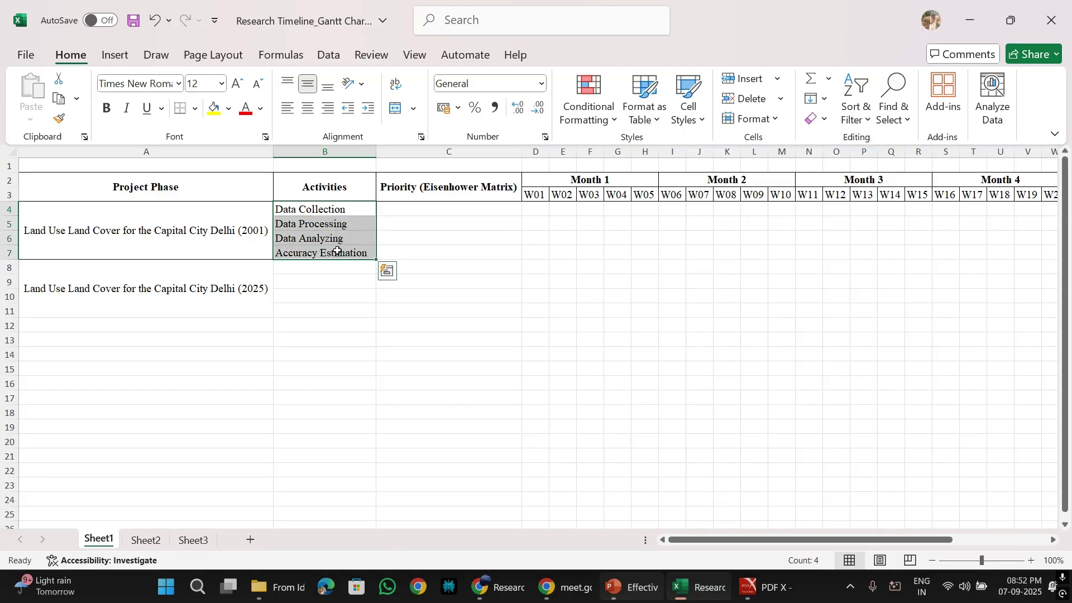
key(ctrl+c)
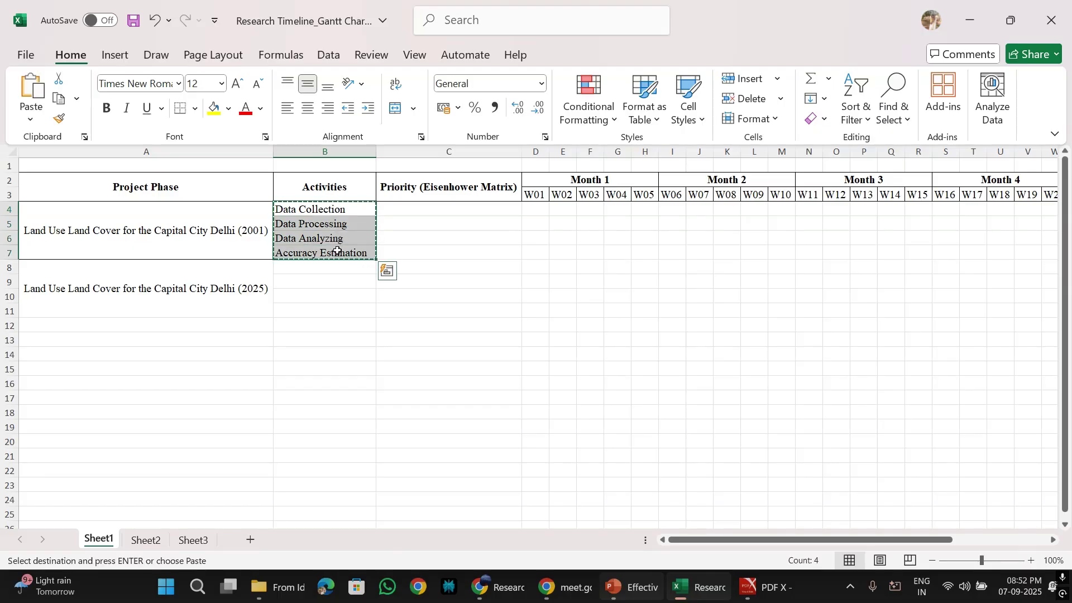
click(342, 271)
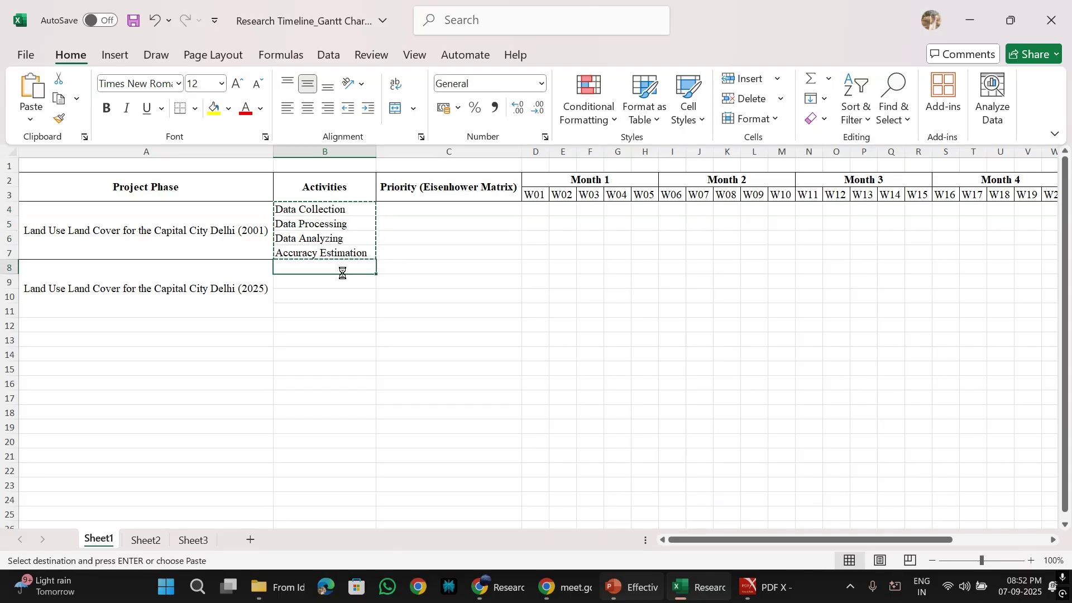
key(ctrl+v)
click(330, 340)
Enter "Land Use Land Cover Change" as the third project phase in A12
click(232, 322)
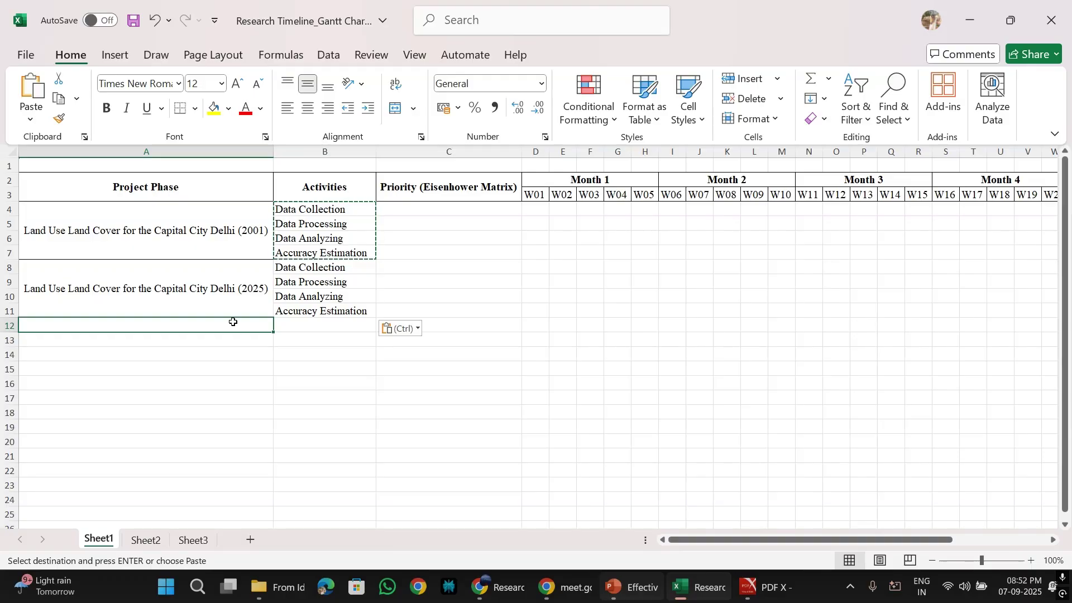
text(Land Us)
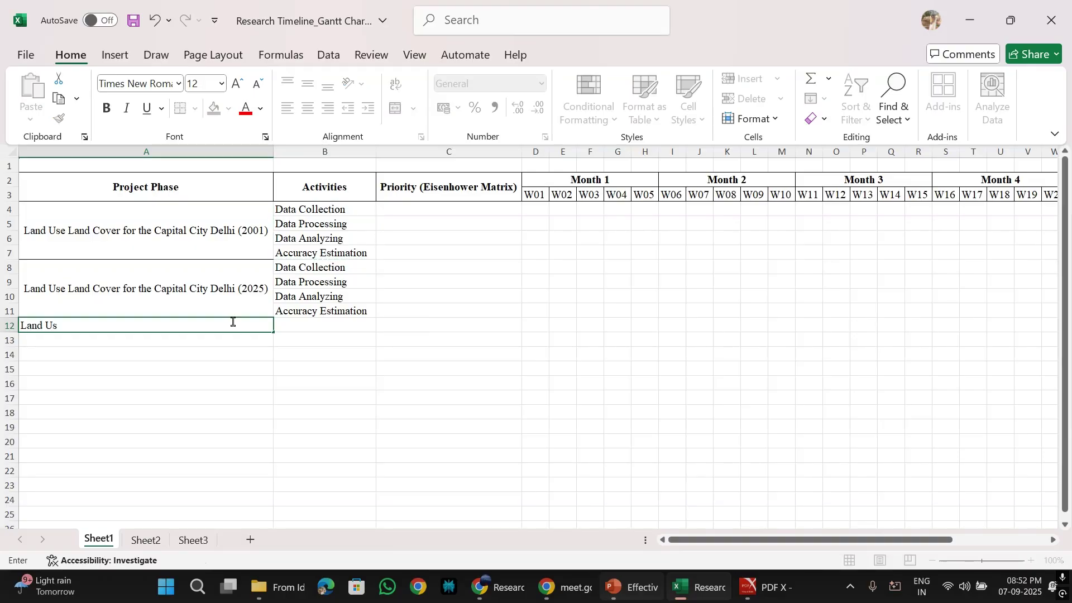
text(e Land Cover Change)
click(239, 346)
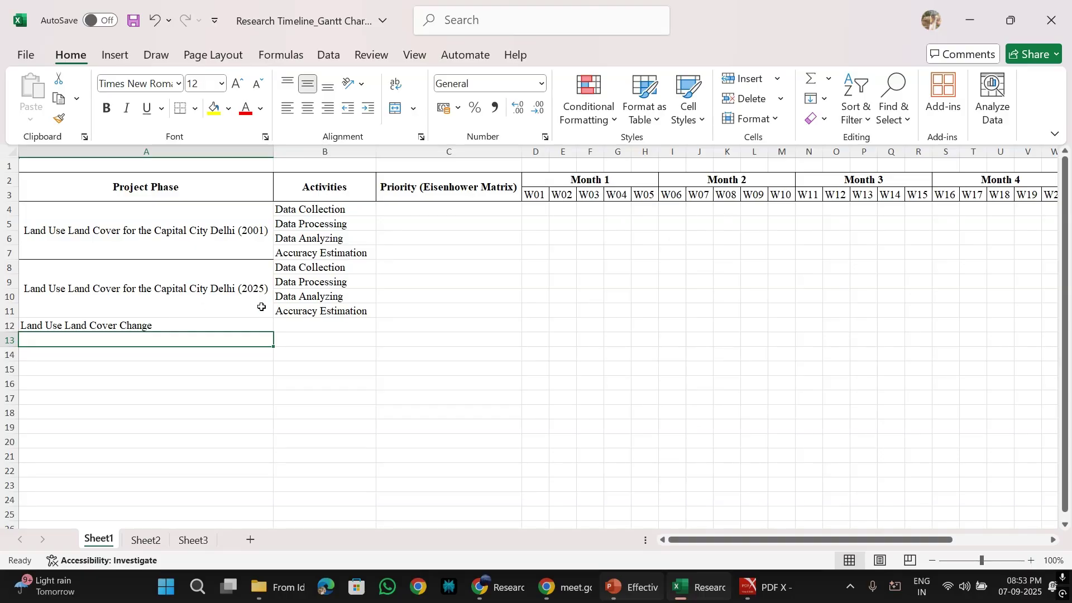
click(234, 299)
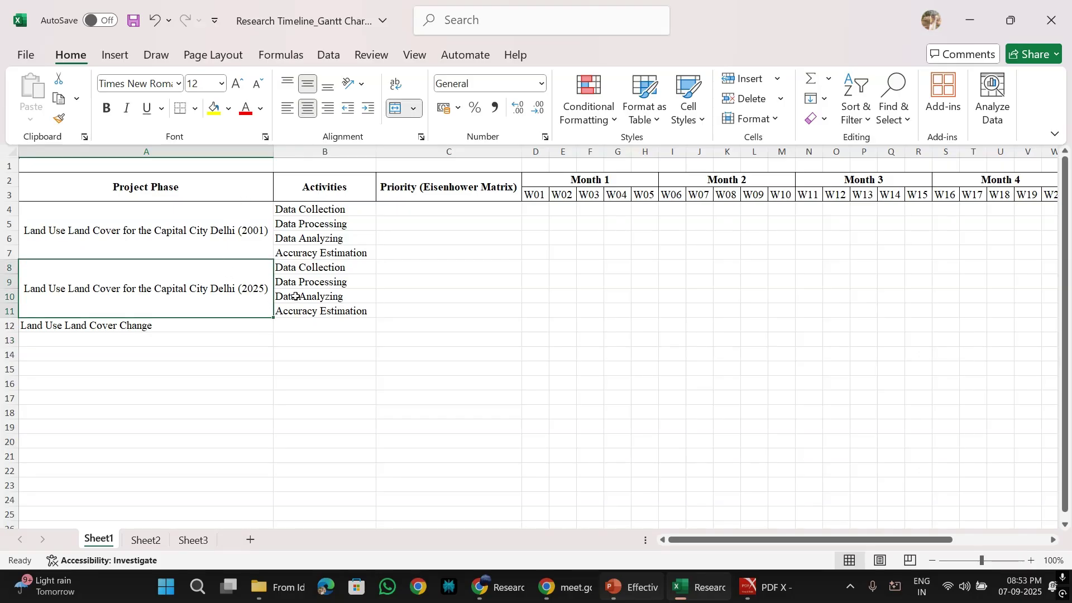
Enter "Processing" in B12 and "Change Quantification" in B13 as the activities of the Land Use Land Cover Change phase
click(306, 323)
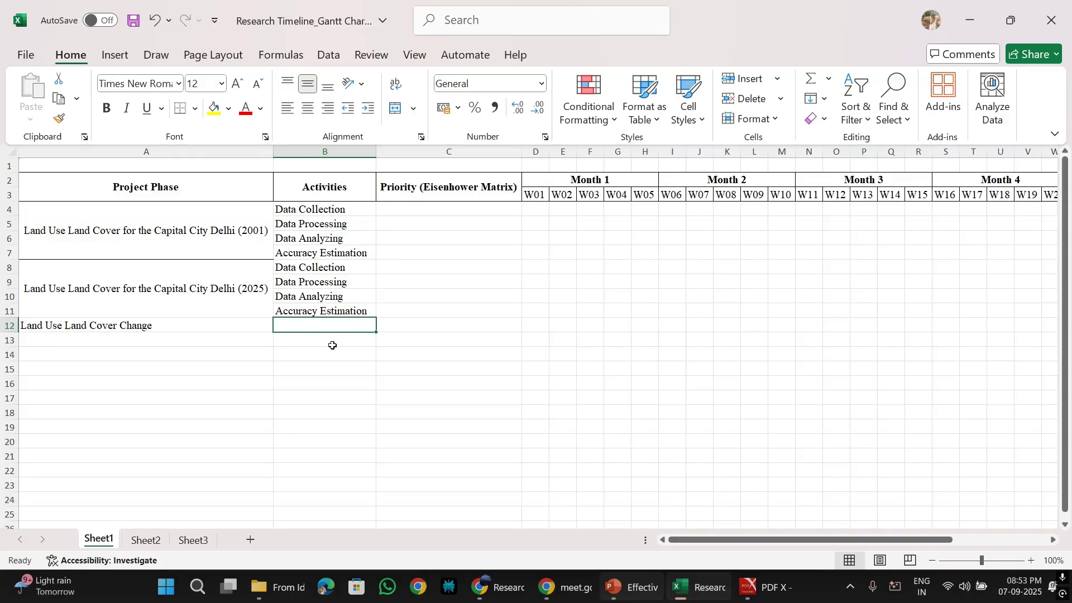
text(Pr)
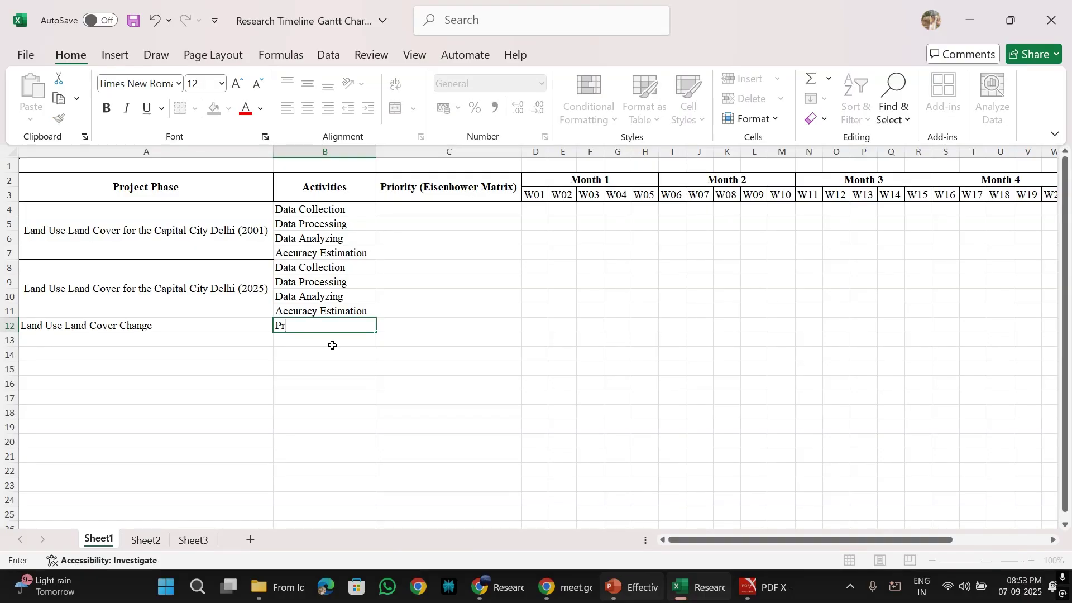
text(ocessing)
key(Return)
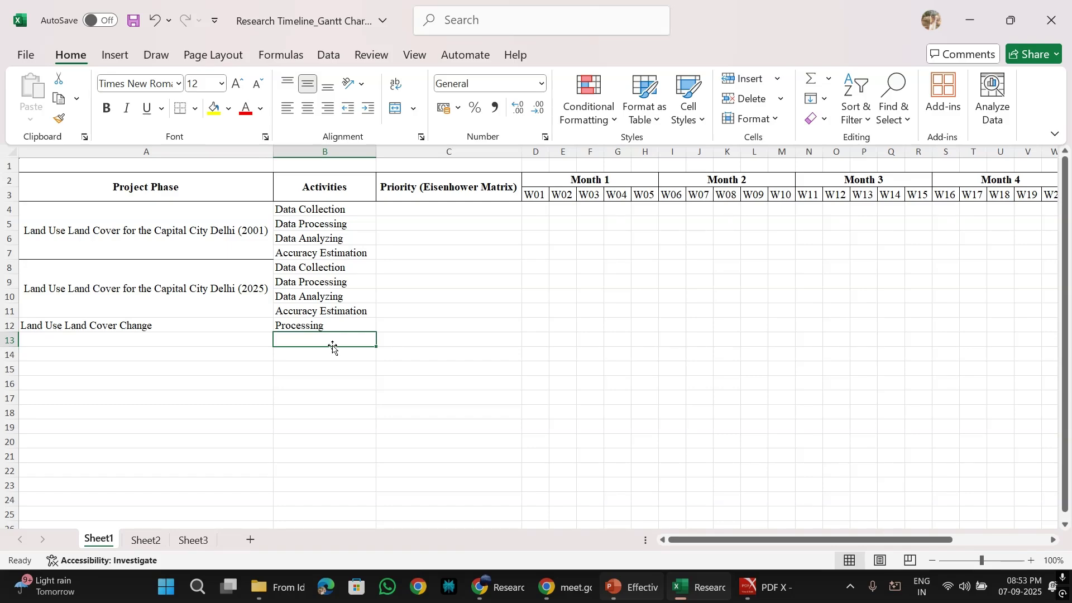
text(Change)
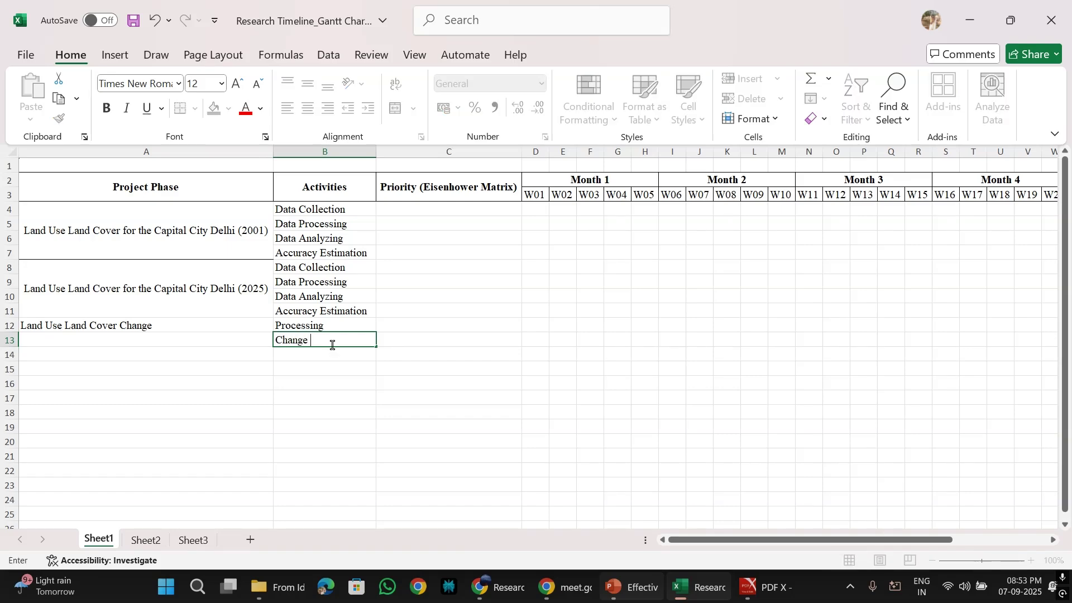
text( Quantification)
click(378, 383)
Merge and center the Land Use Land Cover Change title across A12:A13
drag(218, 330, 217, 340)
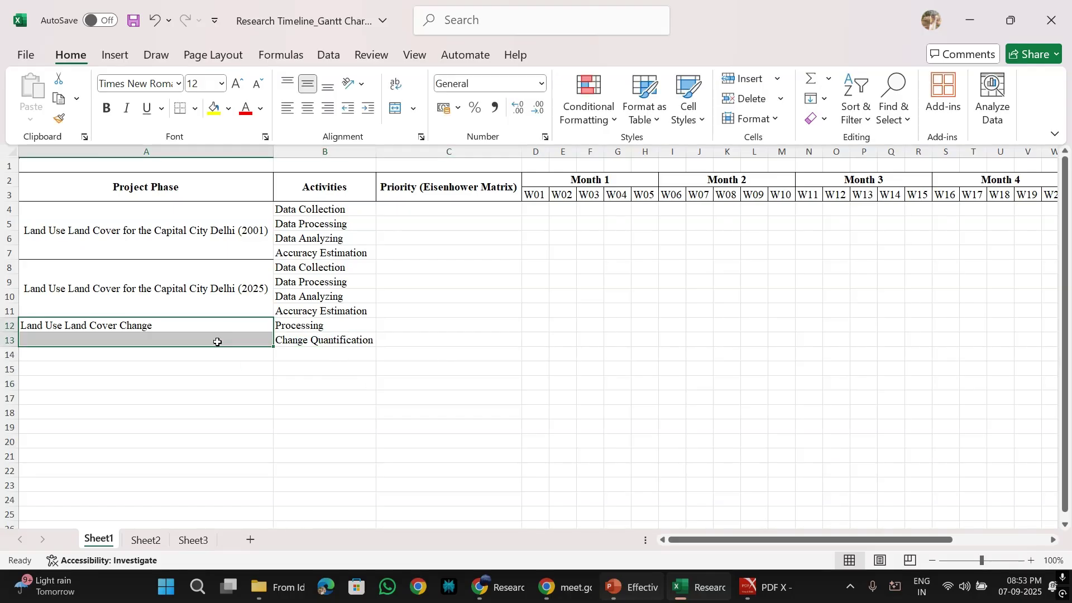
click(414, 108)
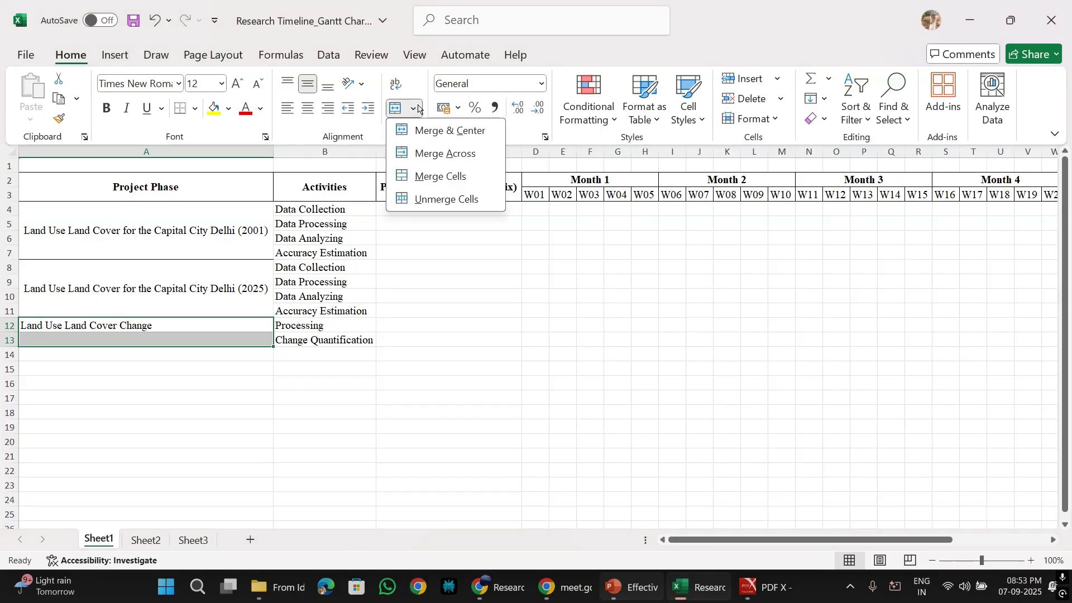
click(427, 137)
click(420, 350)
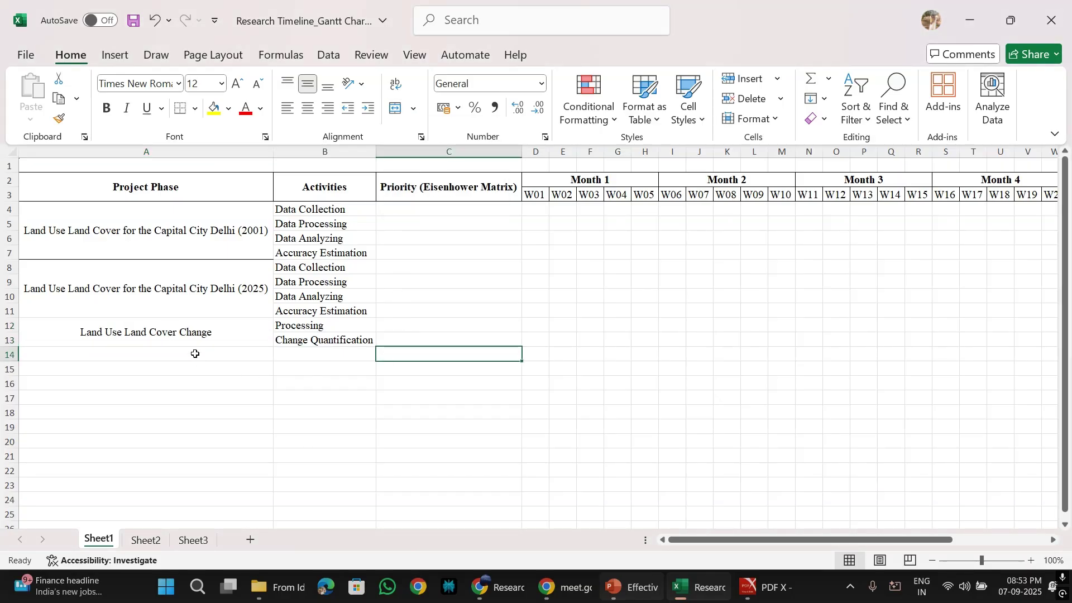
Write "Graphical Representations" in A14 and move that text to B14 as an activity
click(195, 354)
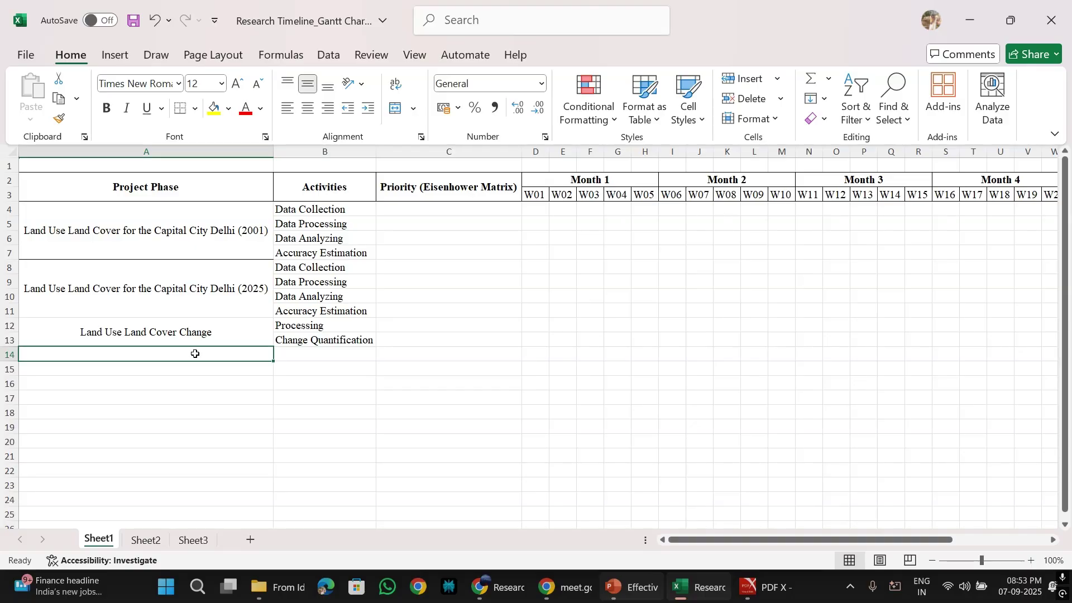
text(Grap)
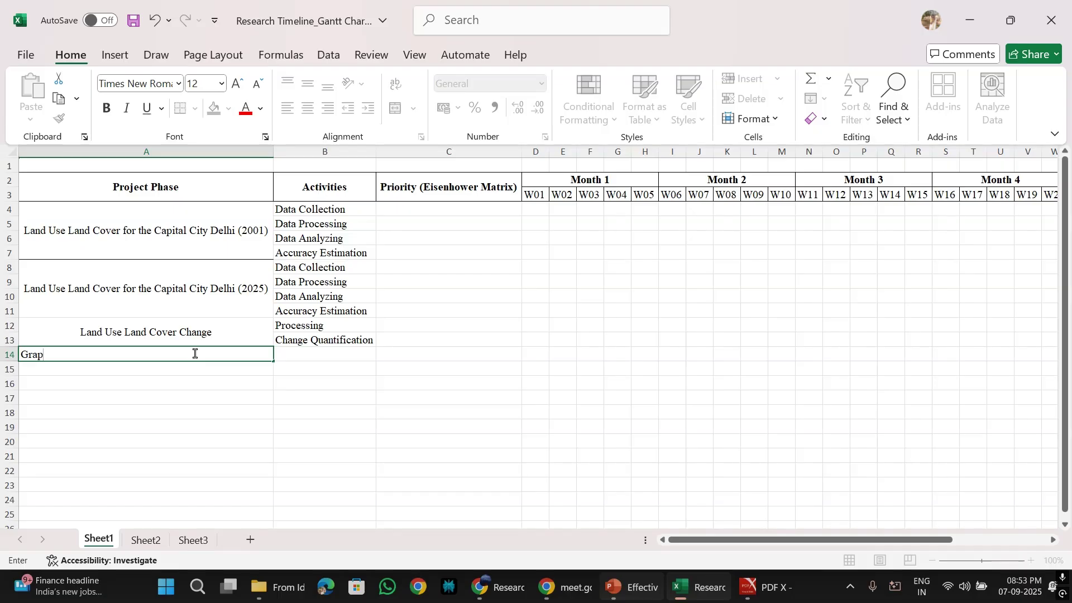
text(hical Representations, Stat)
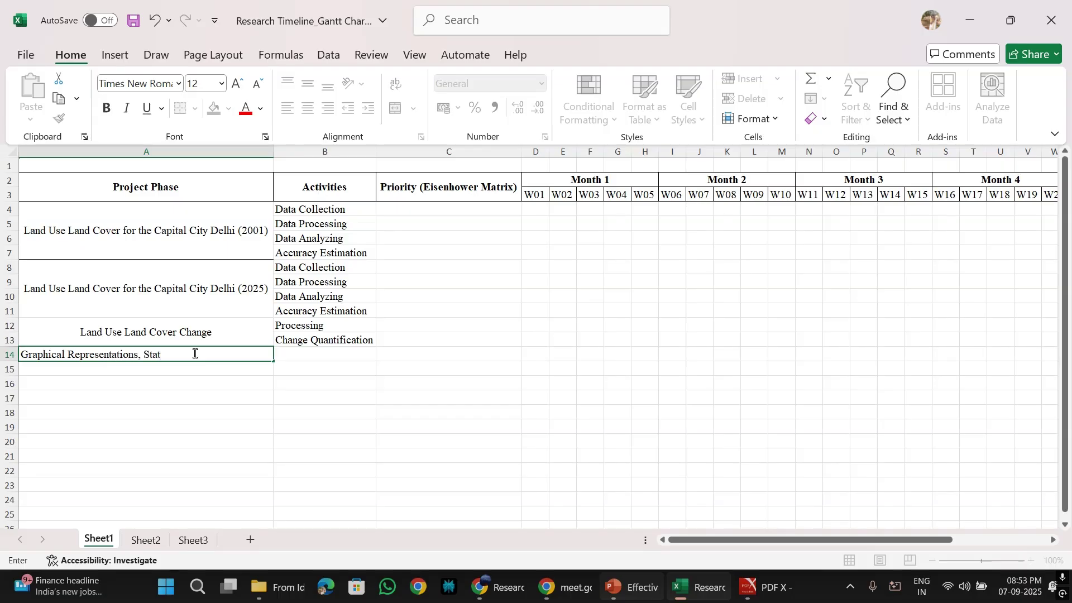
key(BackSpace)
key(BackSpace)
key(BackSpace)
text(S)
drag(139, 354, 13, 358)
key(ctrl+c)
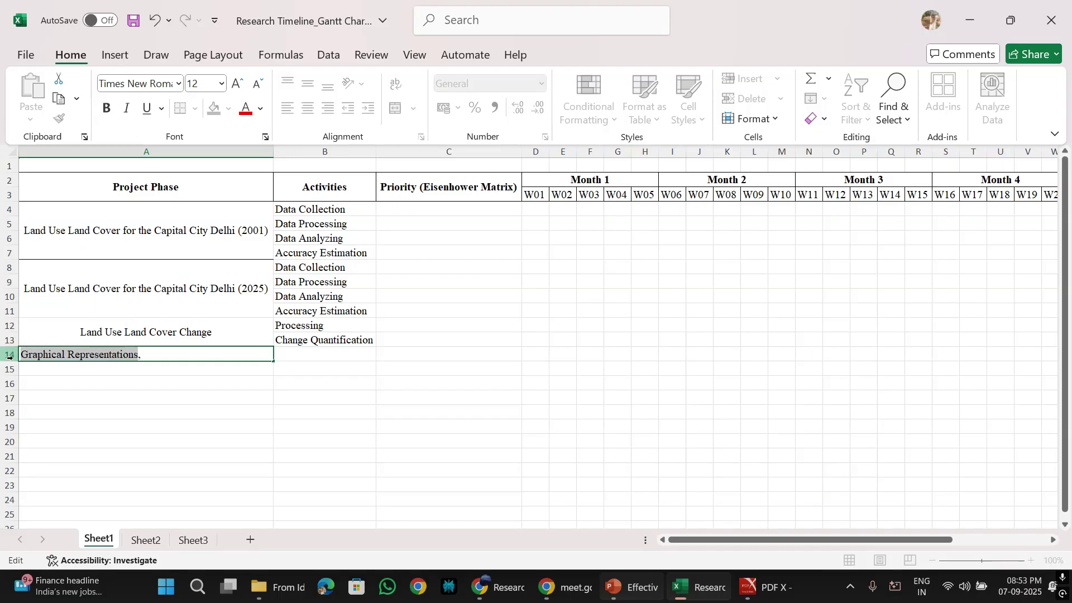
key(BackSpace)
click(305, 351)
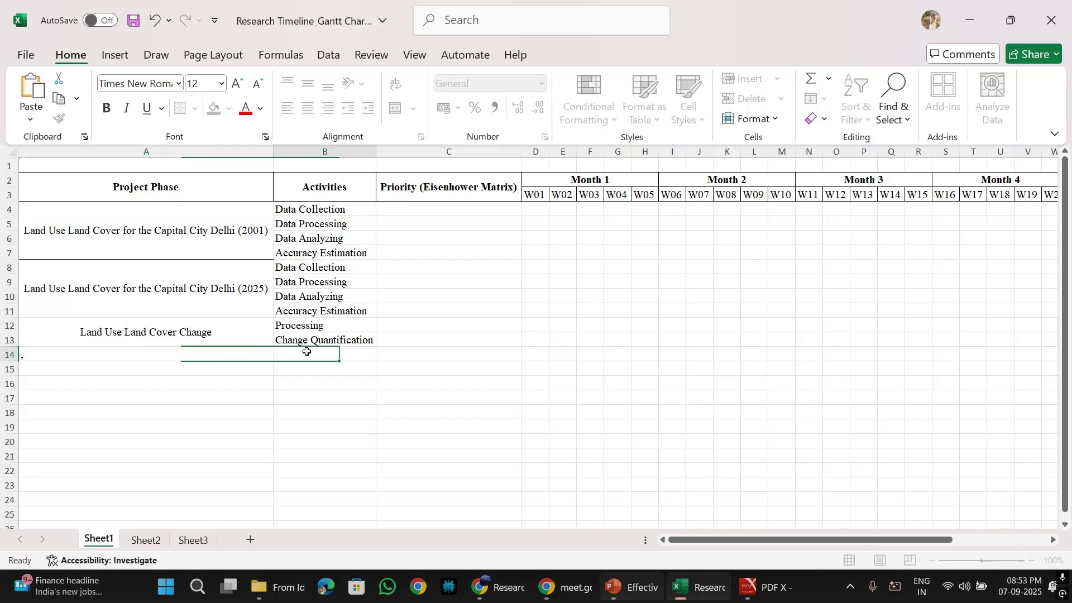
key(ctrl+v)
Replace the leftover comma in A14 with "Data representations" as the fourth project phase
click(223, 361)
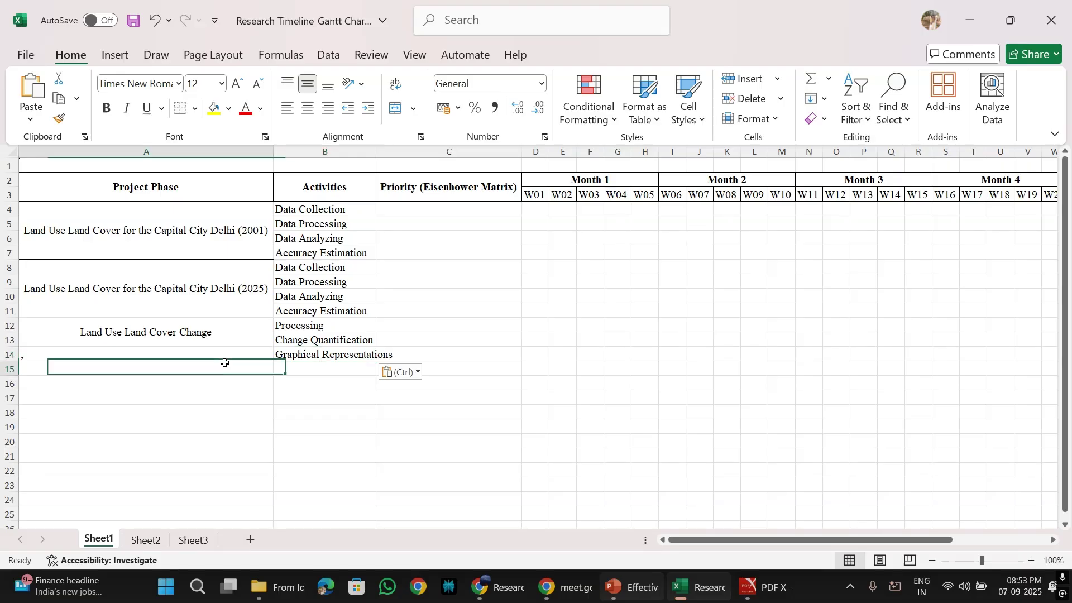
text(D)
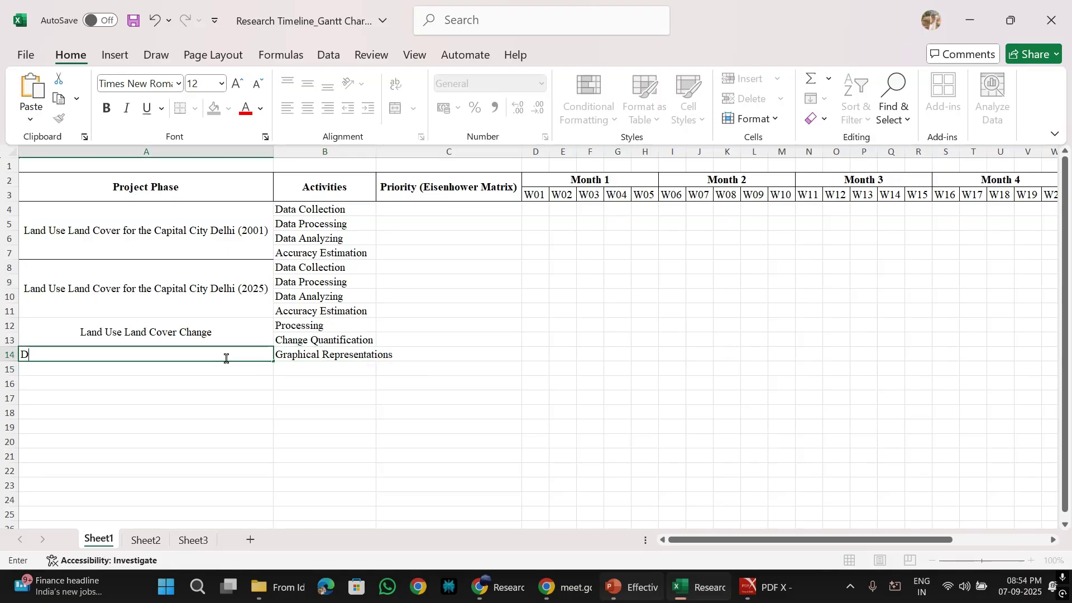
text(ata representa)
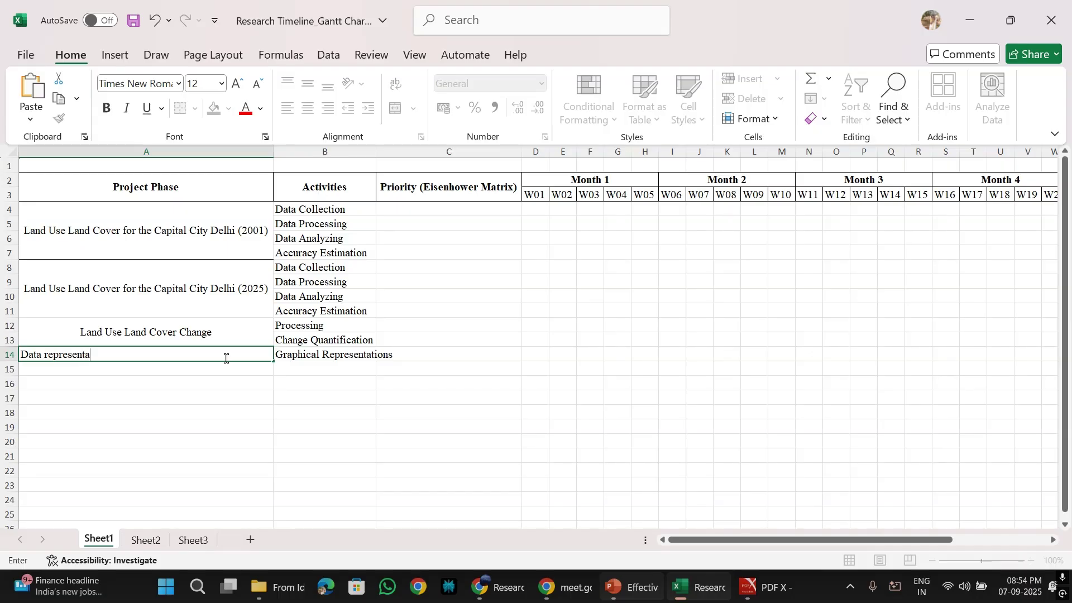
text(tions)
Add "Statistical Analysis" in B15 and "Maps" in B16 as further activities of the Data representations phase
click(335, 371)
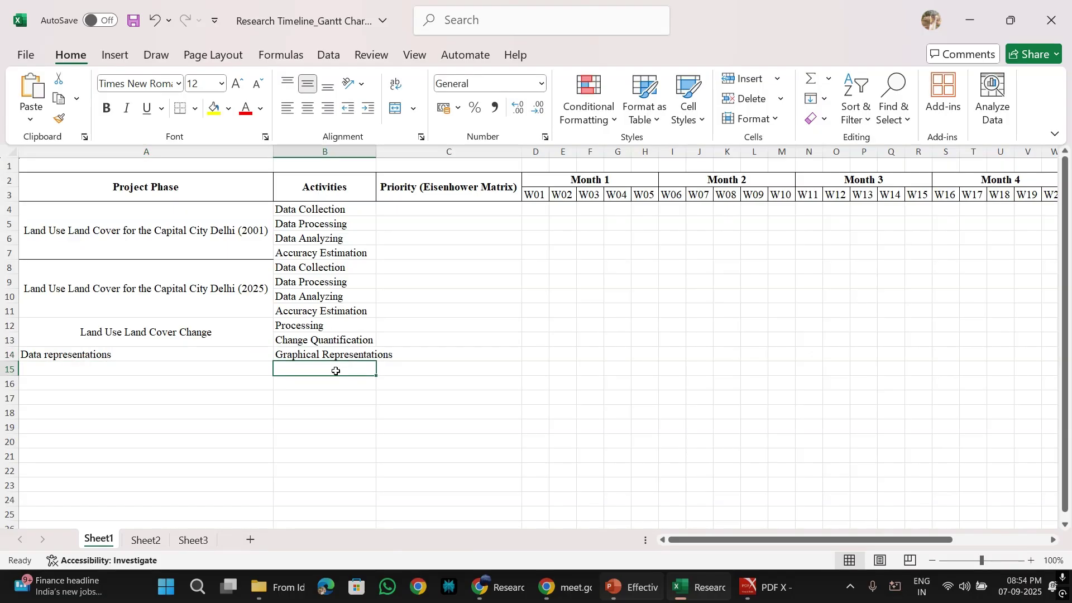
text(Statist)
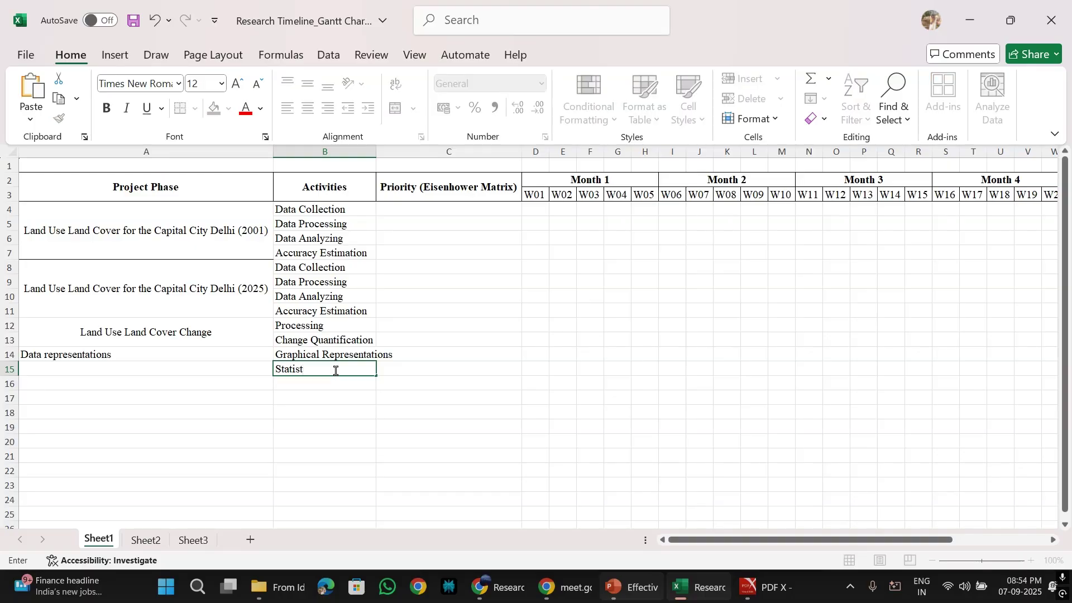
text(ical Analysis)
click(343, 382)
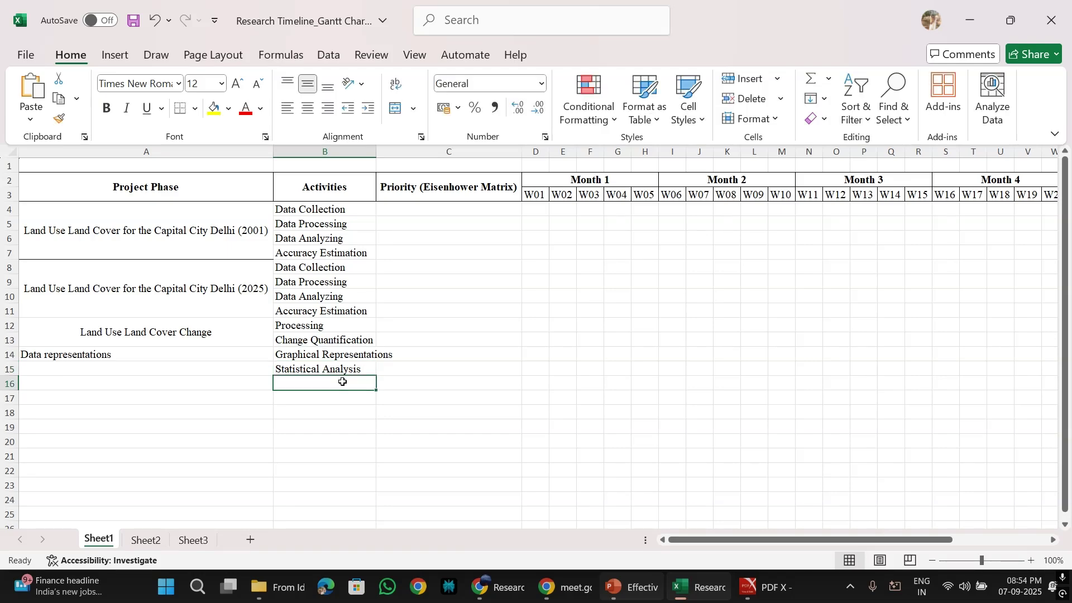
text(Map)
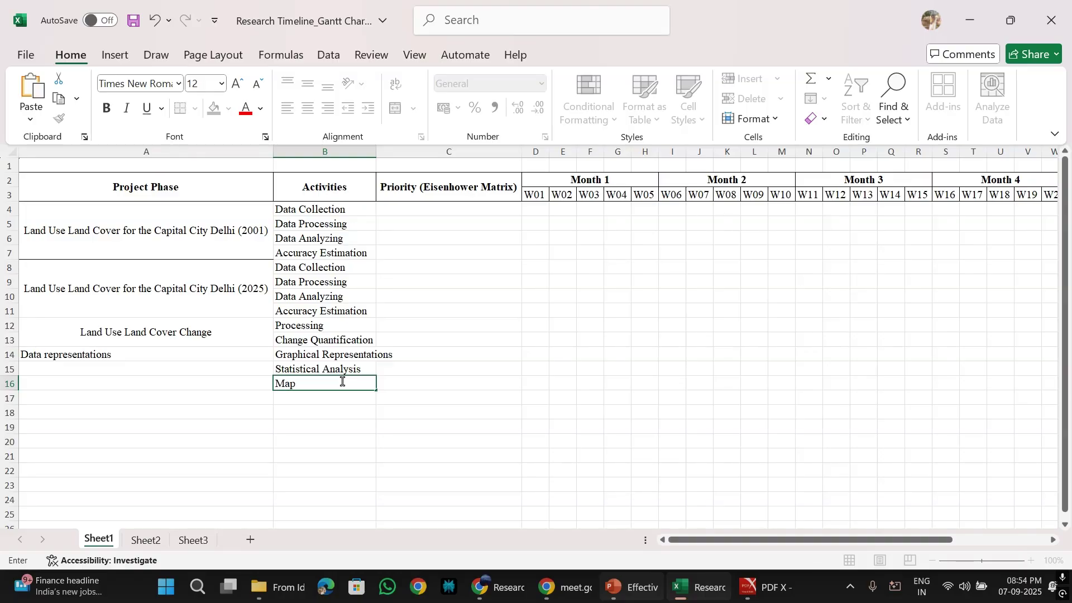
text(s)
click(371, 424)
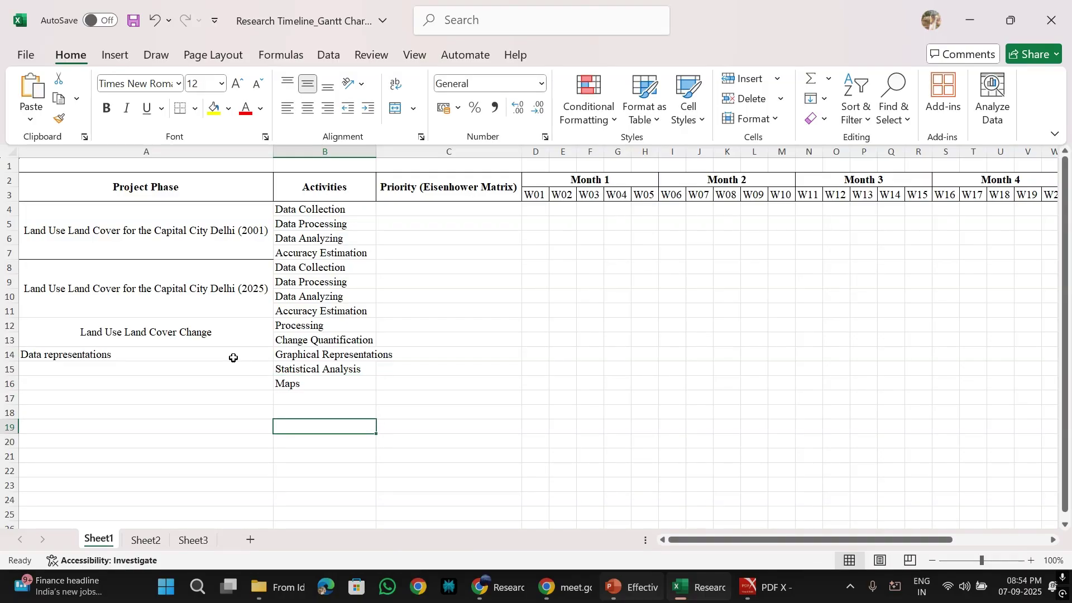
Merge and center the Data representations title across A14:A16
drag(234, 358, 237, 378)
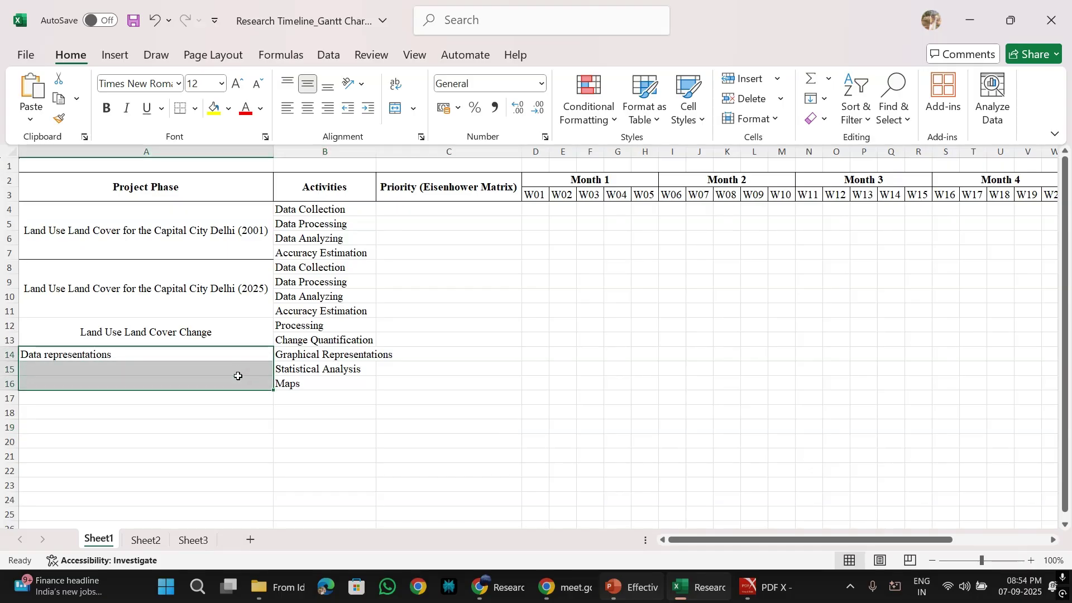
click(413, 112)
click(446, 129)
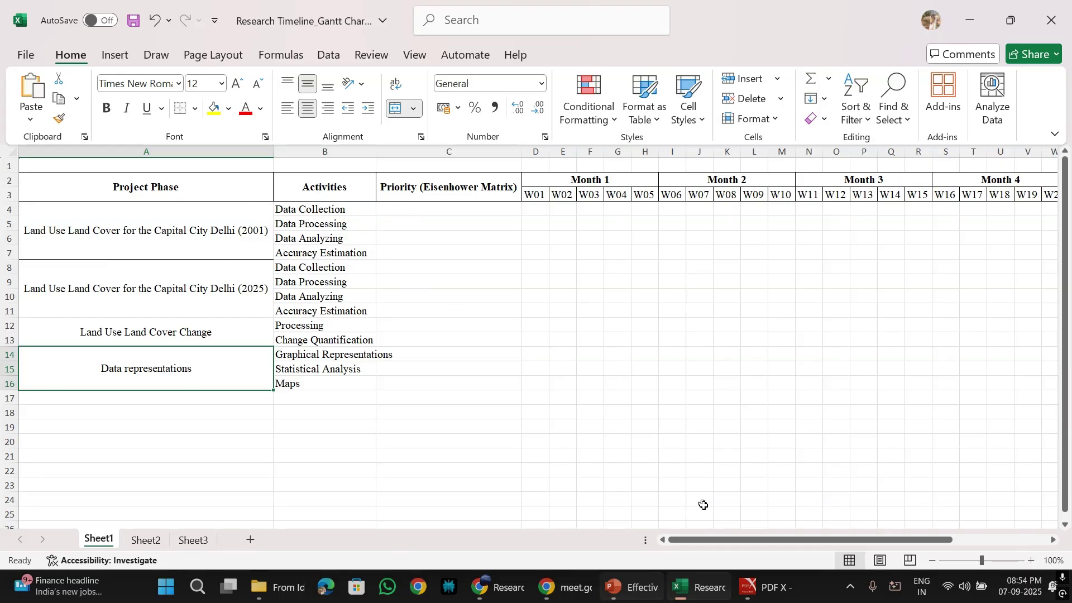
Fill the 2001 phase's Data Collection cell at W01 and Data Processing cells at W02 and W03 with dark orange
drag(720, 539, 761, 541)
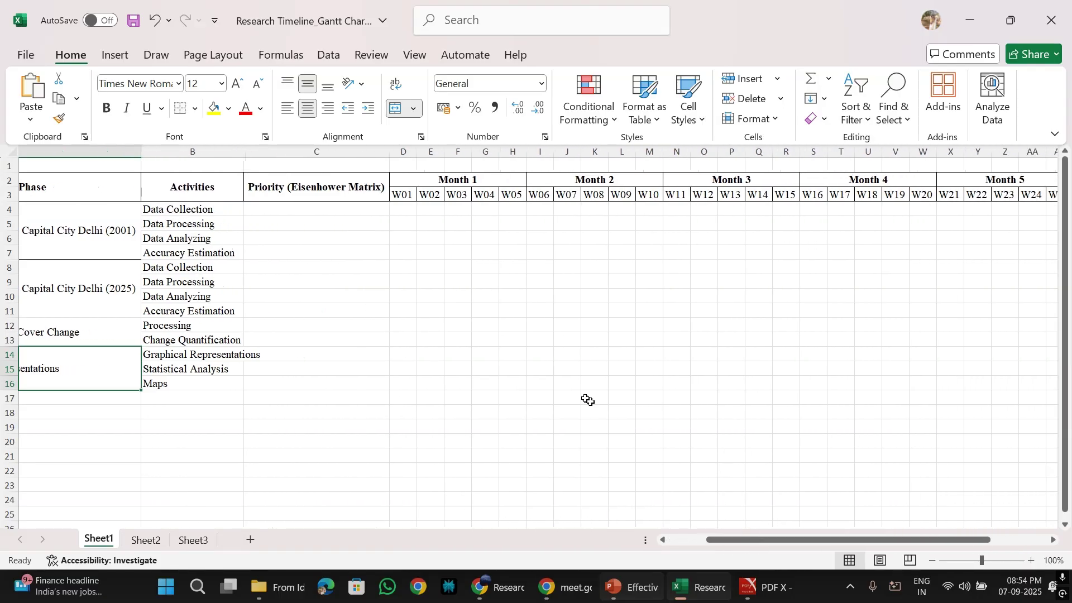
click(407, 209)
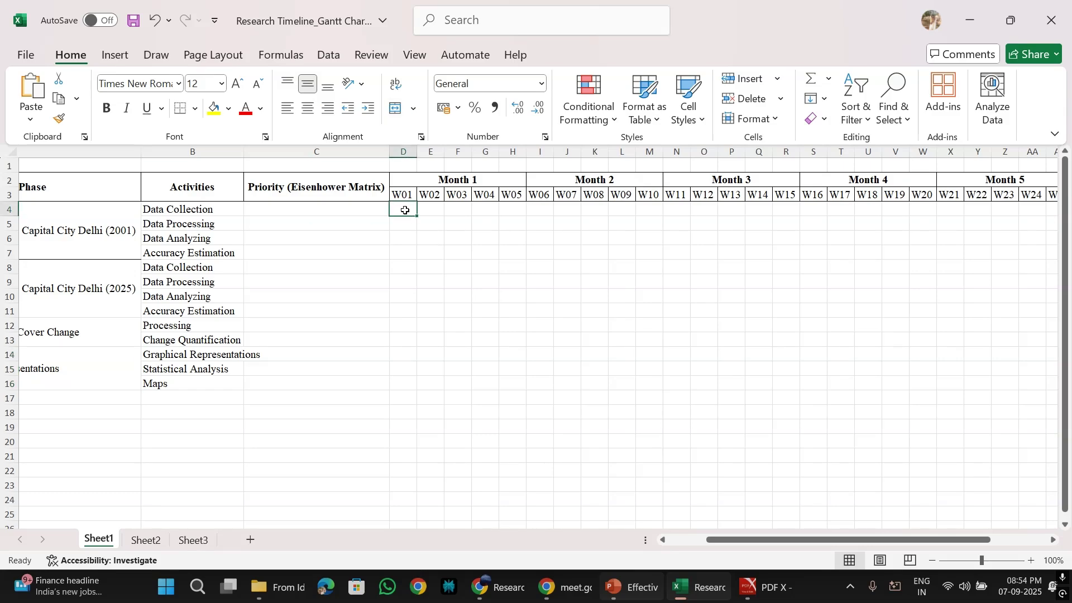
click(229, 112)
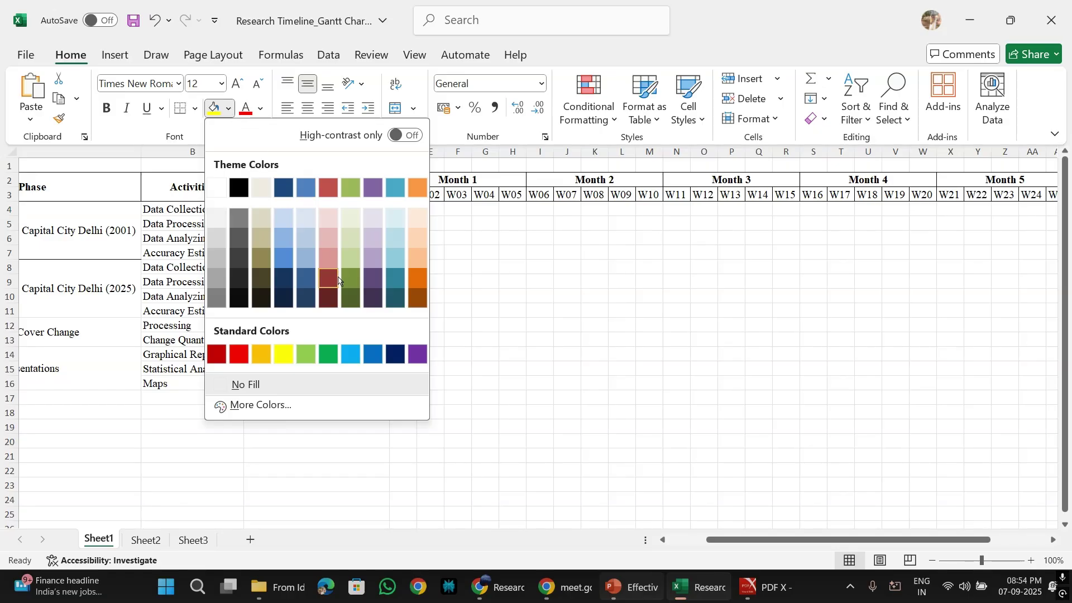
click(418, 278)
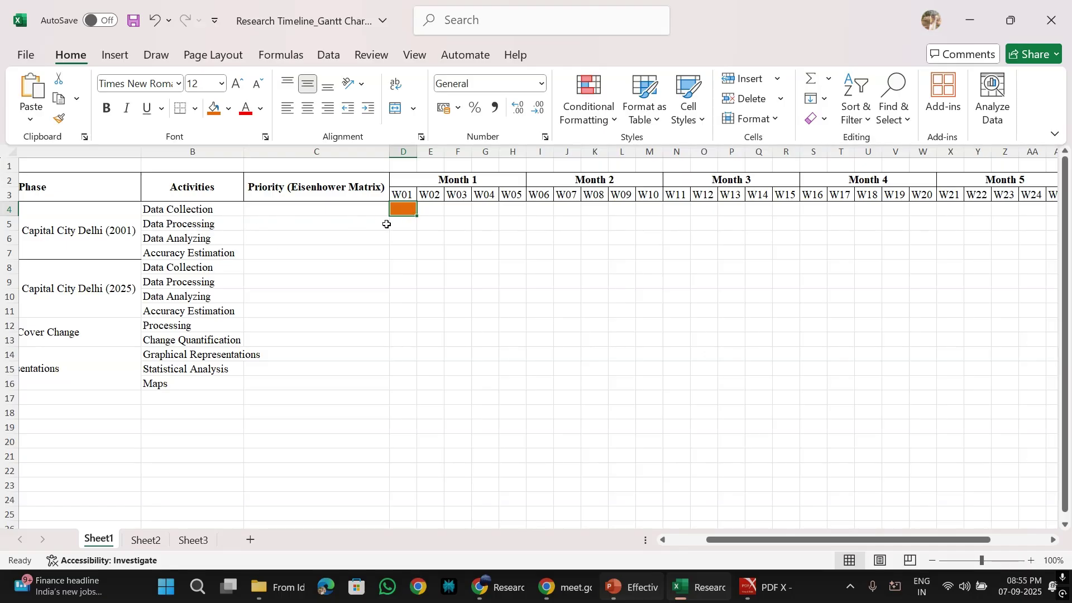
drag(431, 224, 450, 223)
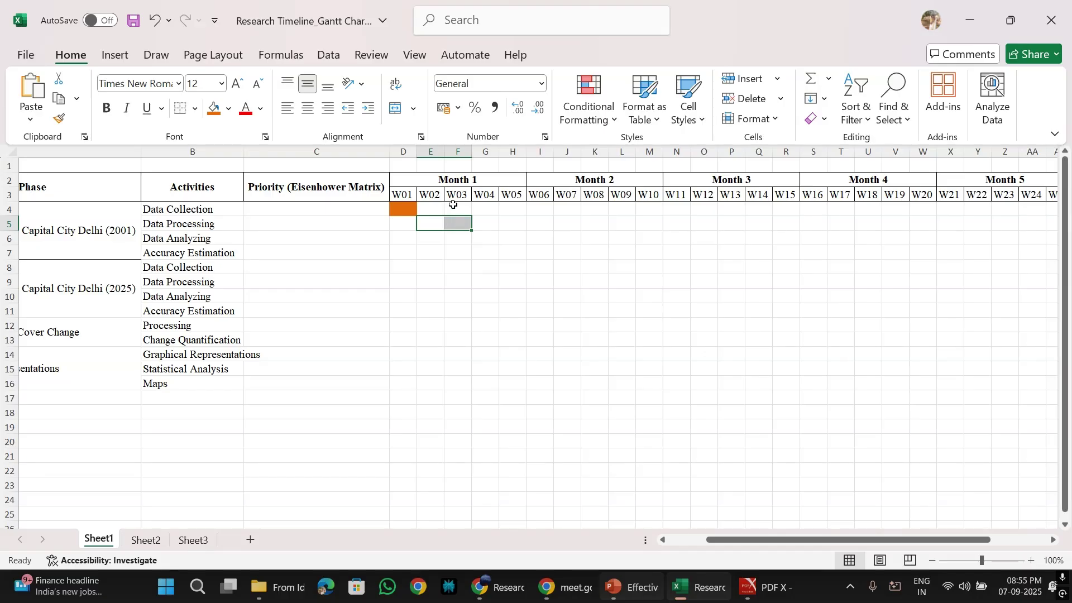
click(212, 109)
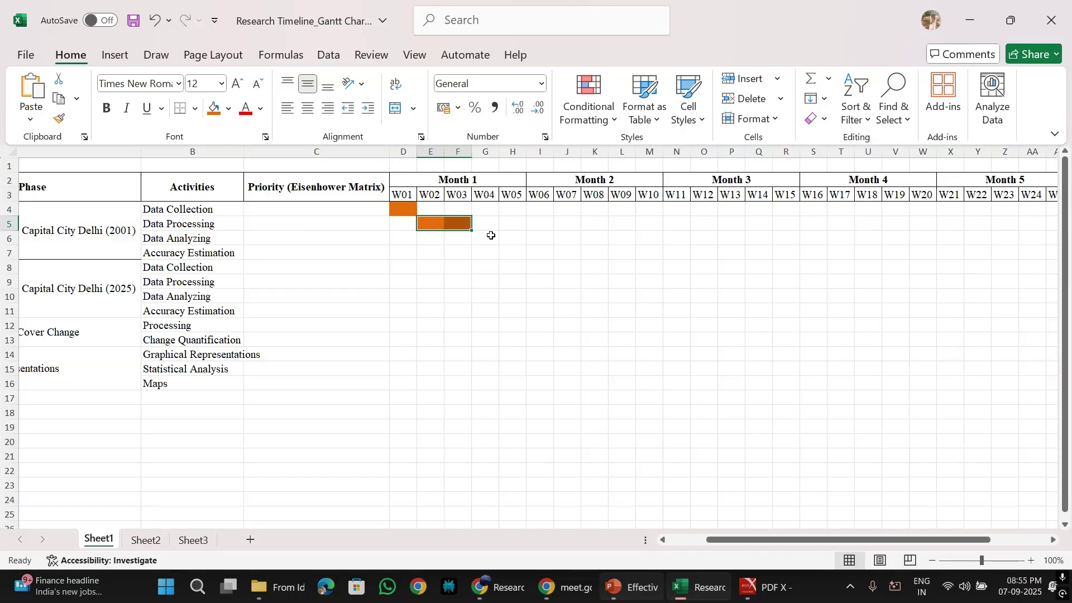
Fill the 2001 phase's Data Analyzing cells at W04 and W05 and Accuracy Estimation cell at W06 with the same orange
drag(489, 237, 505, 238)
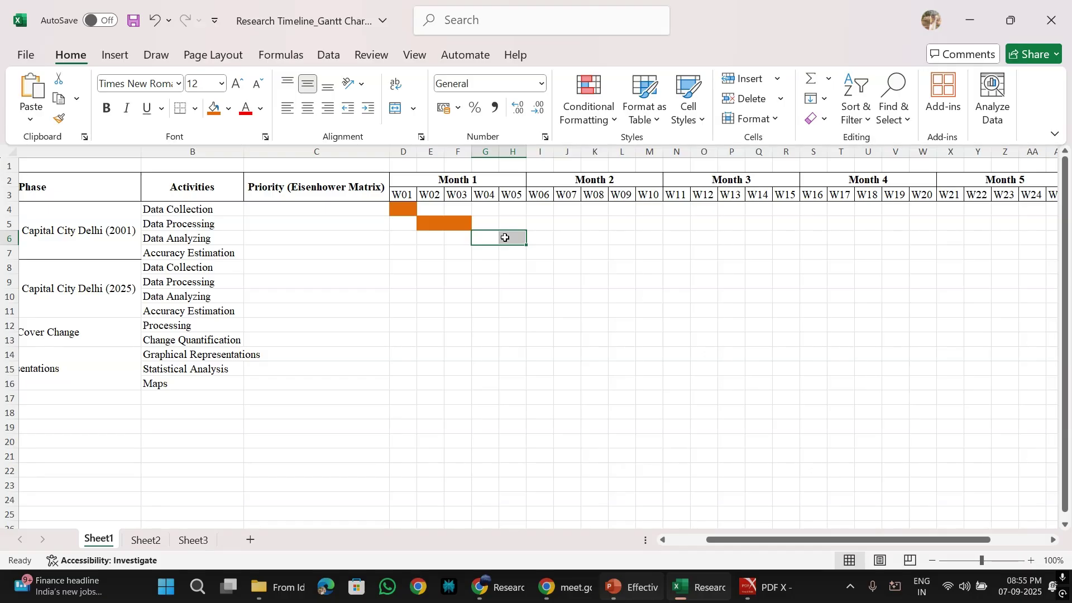
click(212, 110)
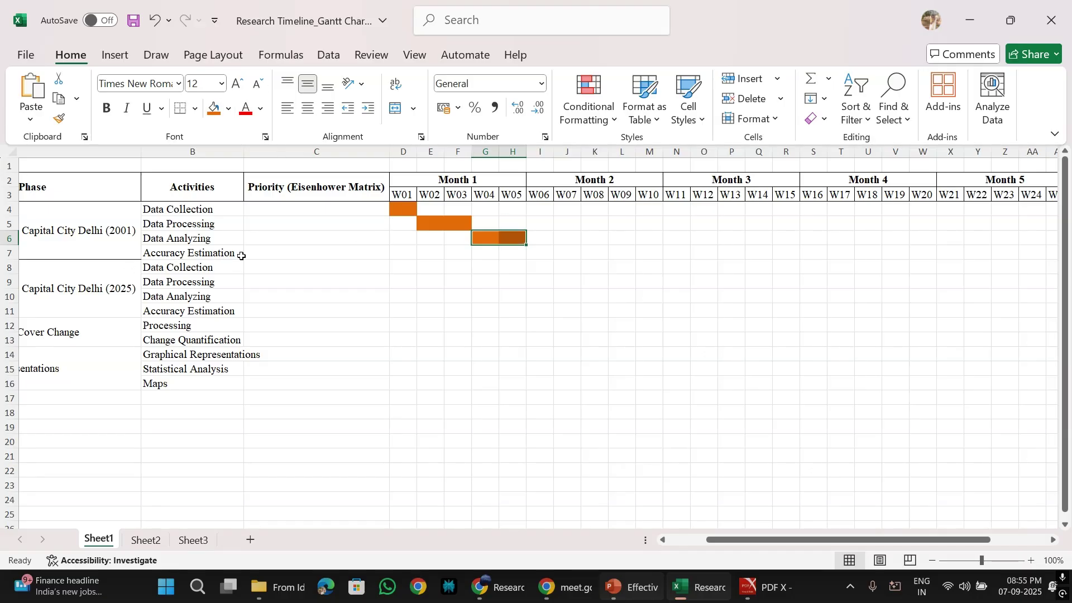
click(540, 254)
click(214, 109)
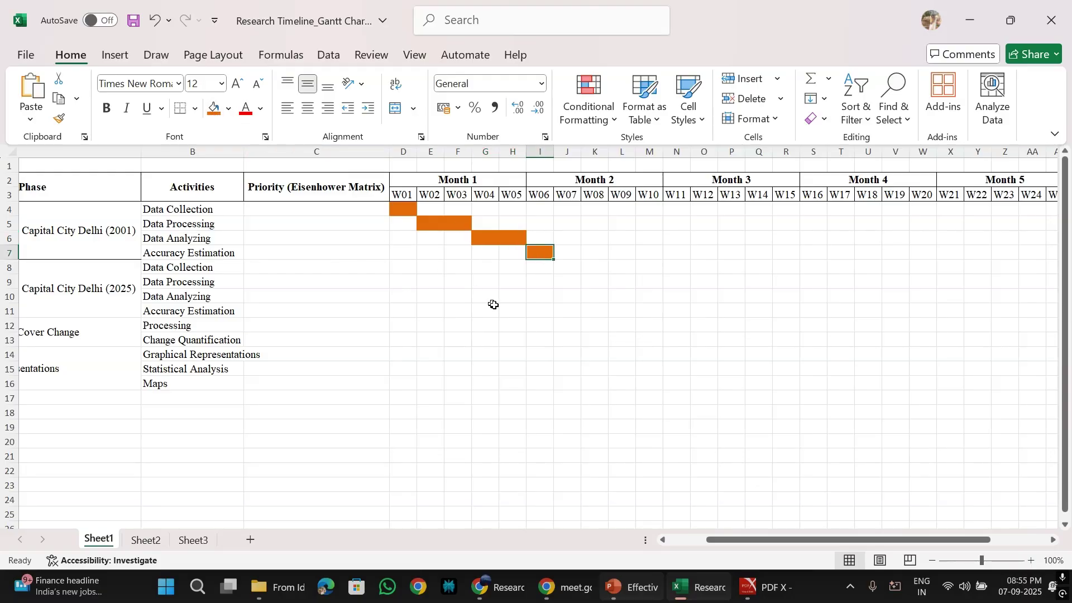
click(544, 342)
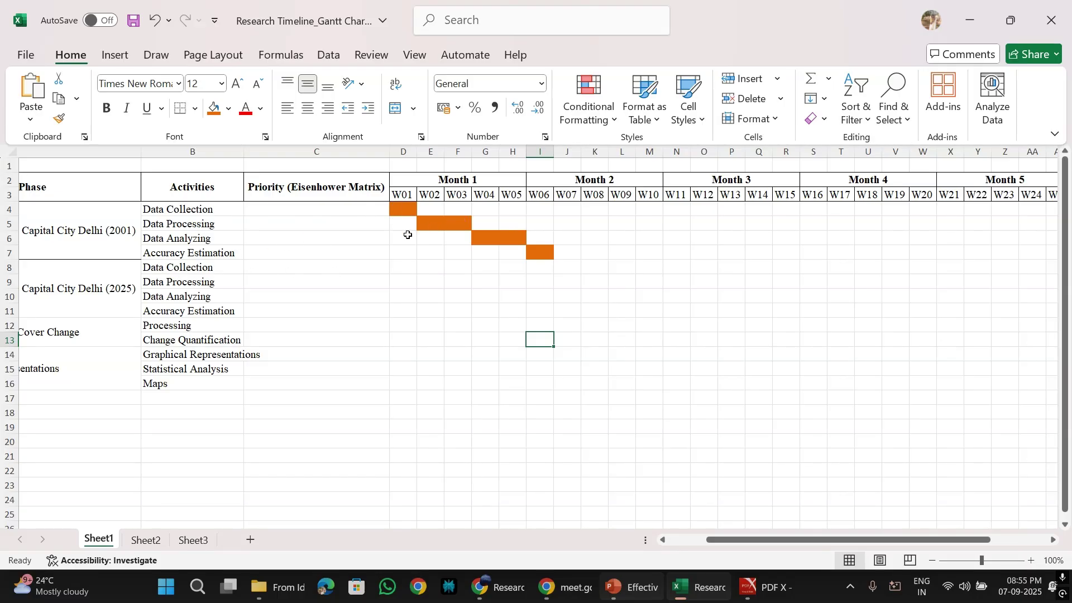
Fill the 2025 phase's Data Collection cell at W01 and Data Processing cells at W07 and W08 with blue
click(402, 268)
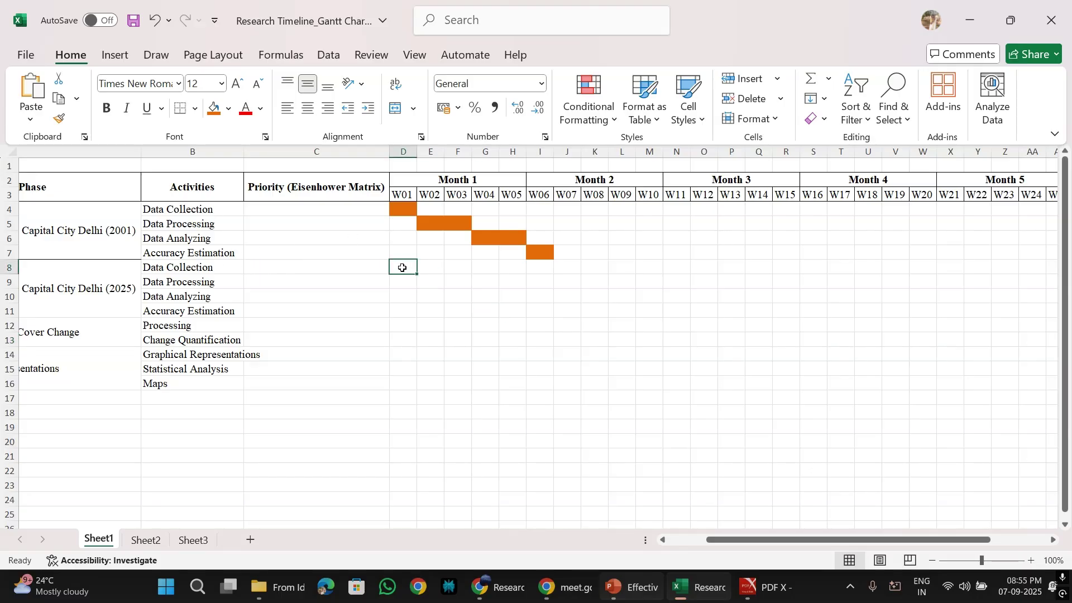
click(214, 120)
click(229, 108)
click(285, 258)
drag(567, 279, 594, 278)
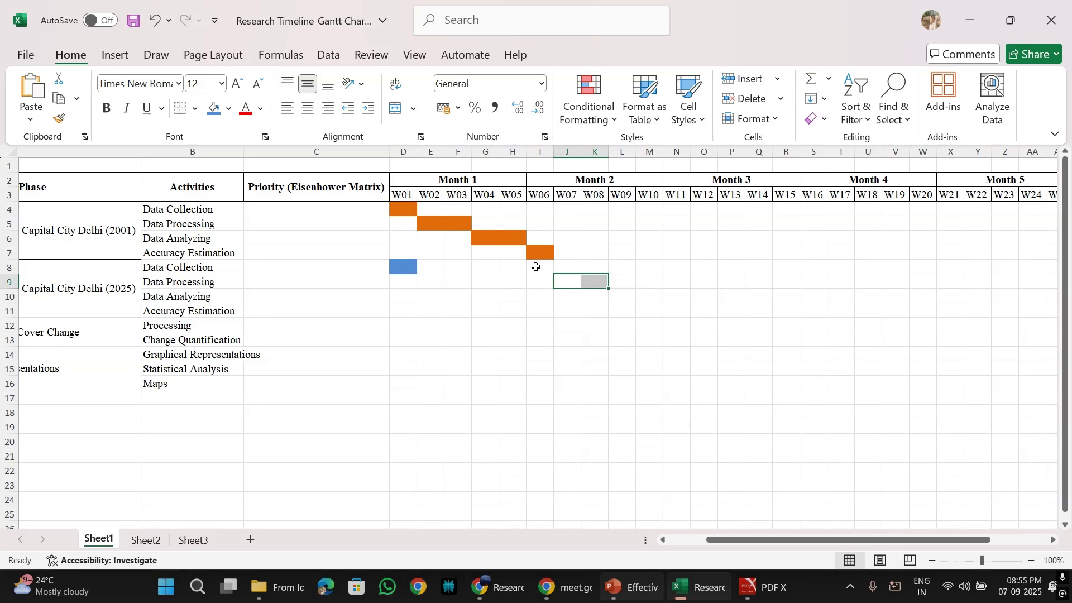
click(214, 109)
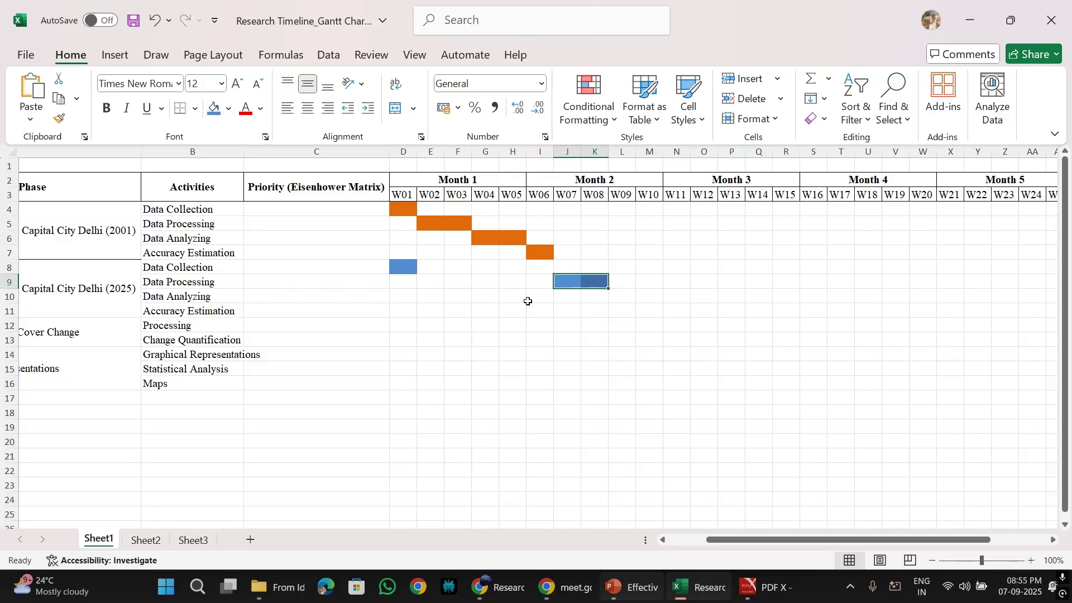
Fill the 2025 phase's Data Analyzing cells at W09 and W10 and Accuracy Estimation cell at W11 with the same blue
drag(621, 300, 648, 296)
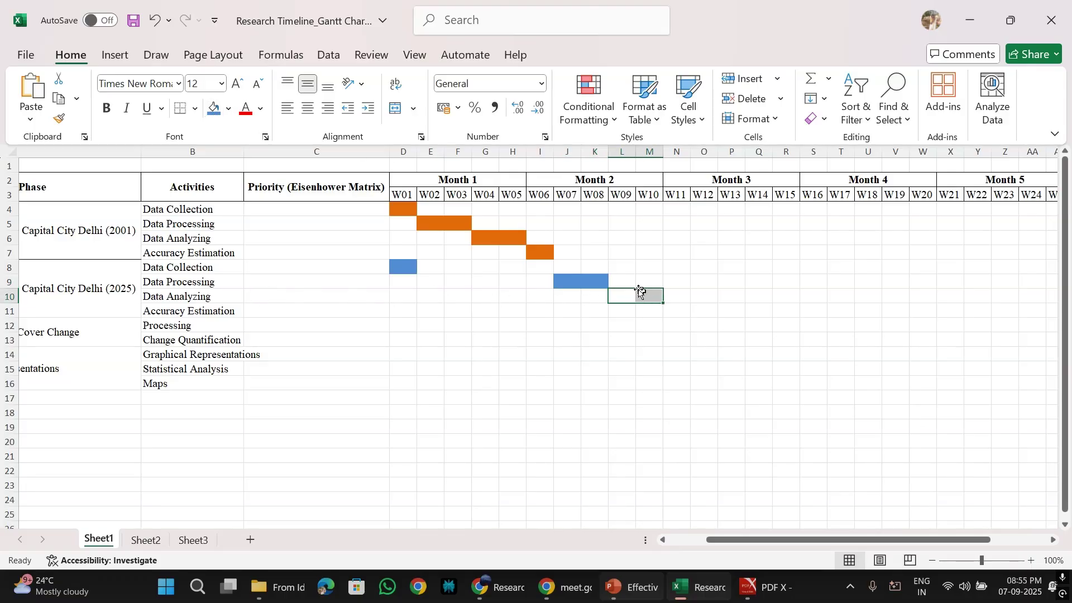
click(215, 110)
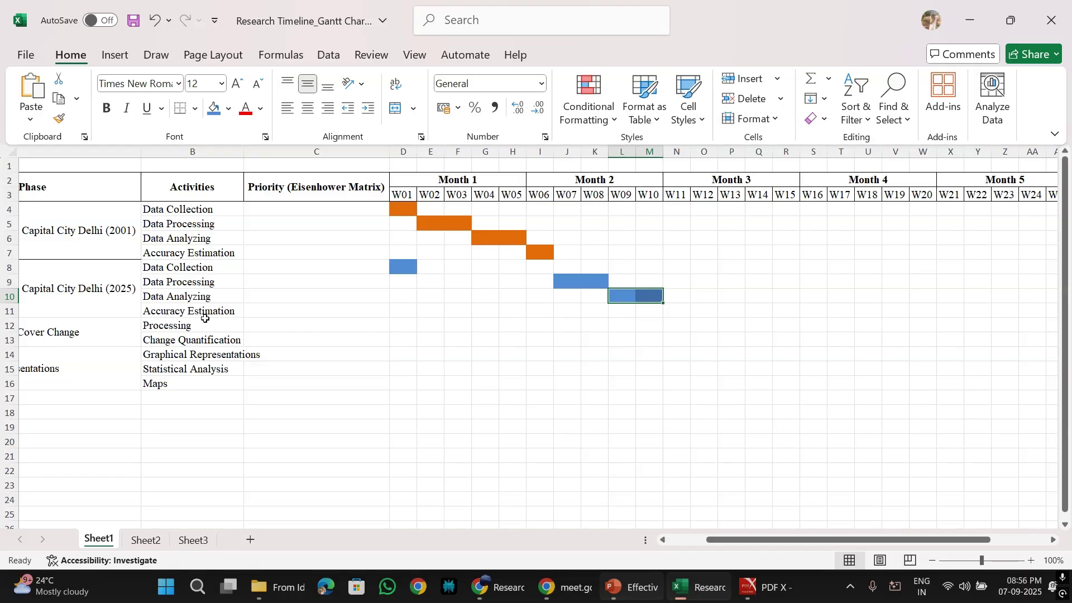
click(680, 313)
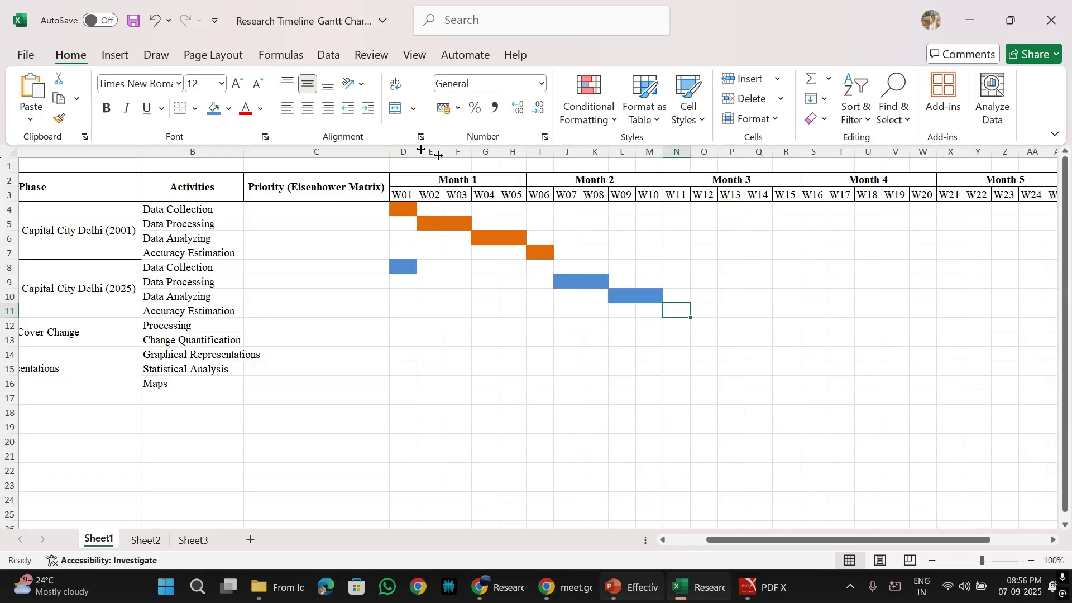
click(215, 110)
Fill the Land Use Land Cover Change phase's Processing cells at W12 to W14 and Change Quantification cells at W15 and W16 with red
click(708, 327)
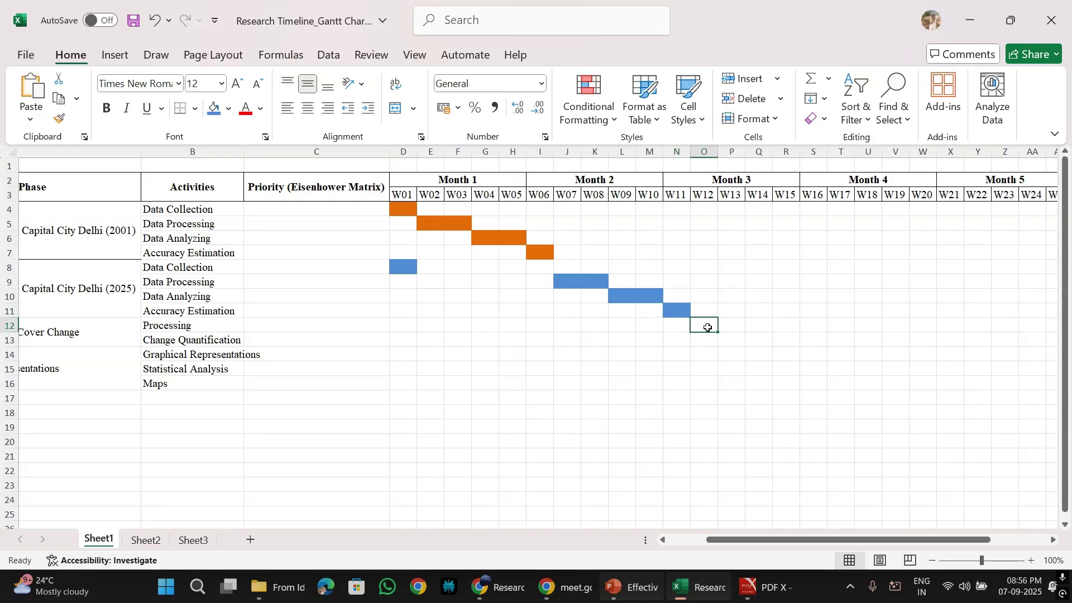
drag(707, 328, 761, 326)
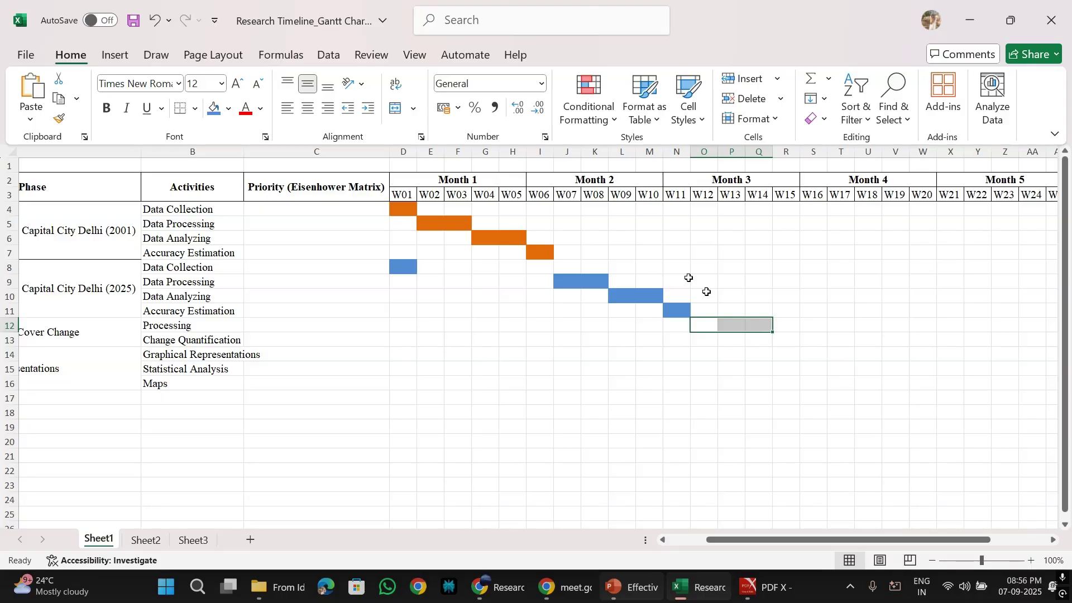
click(229, 108)
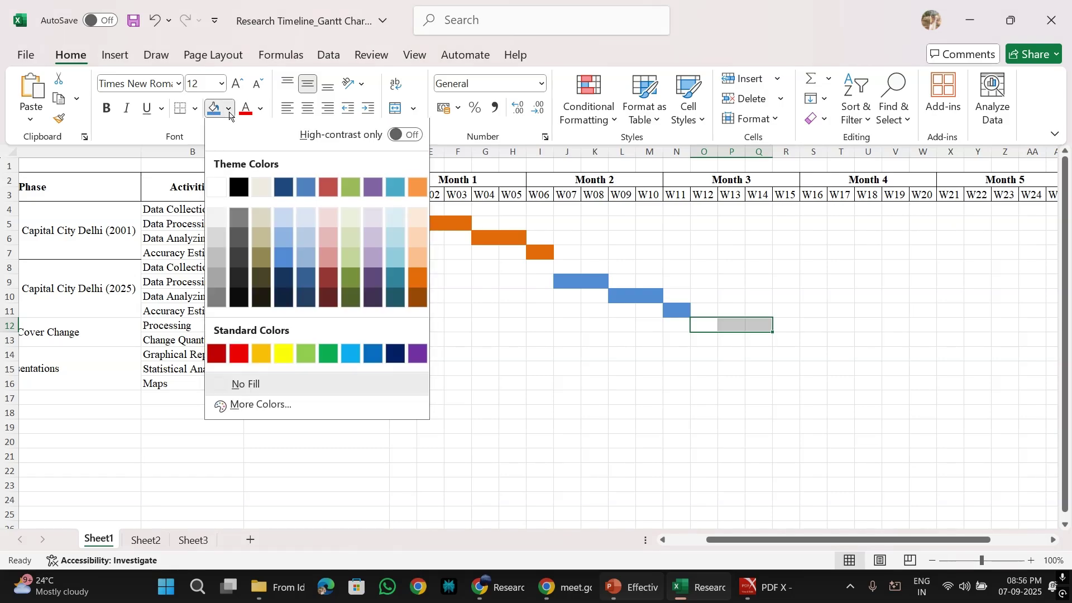
click(239, 354)
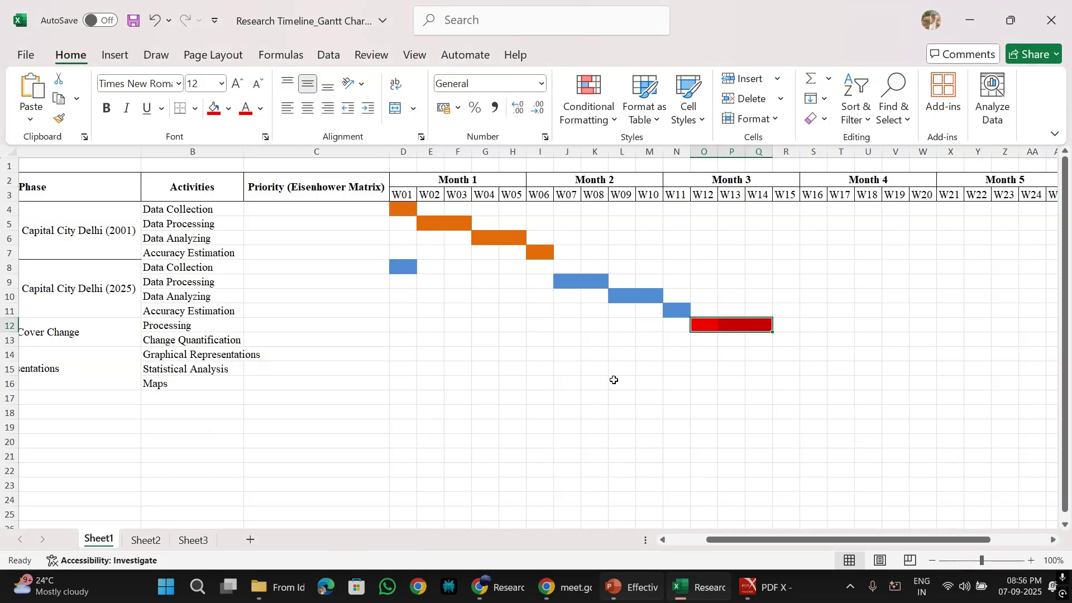
click(783, 340)
drag(783, 340, 812, 338)
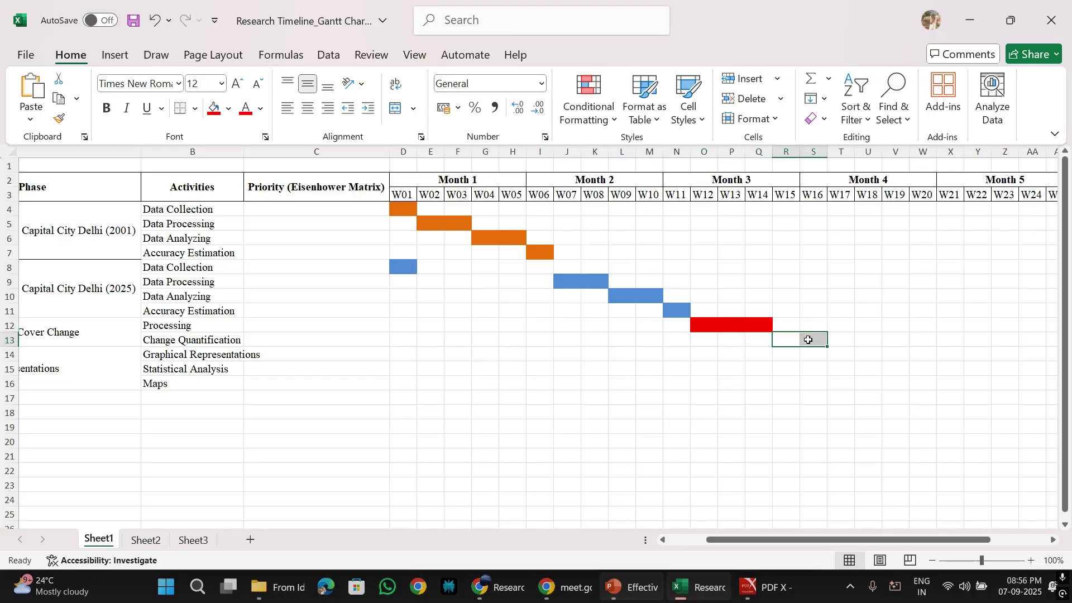
click(215, 109)
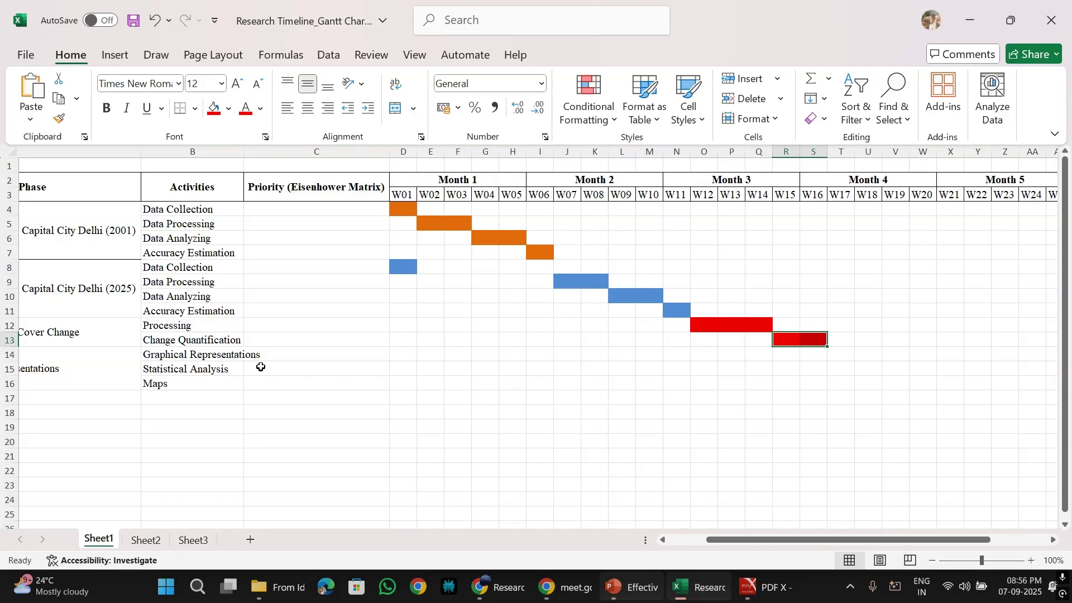
Fill Graphical Representations at W17 and W18, Statistical Analysis at W19 to W21 and Maps at W22 and W23 with red
drag(839, 357, 861, 353)
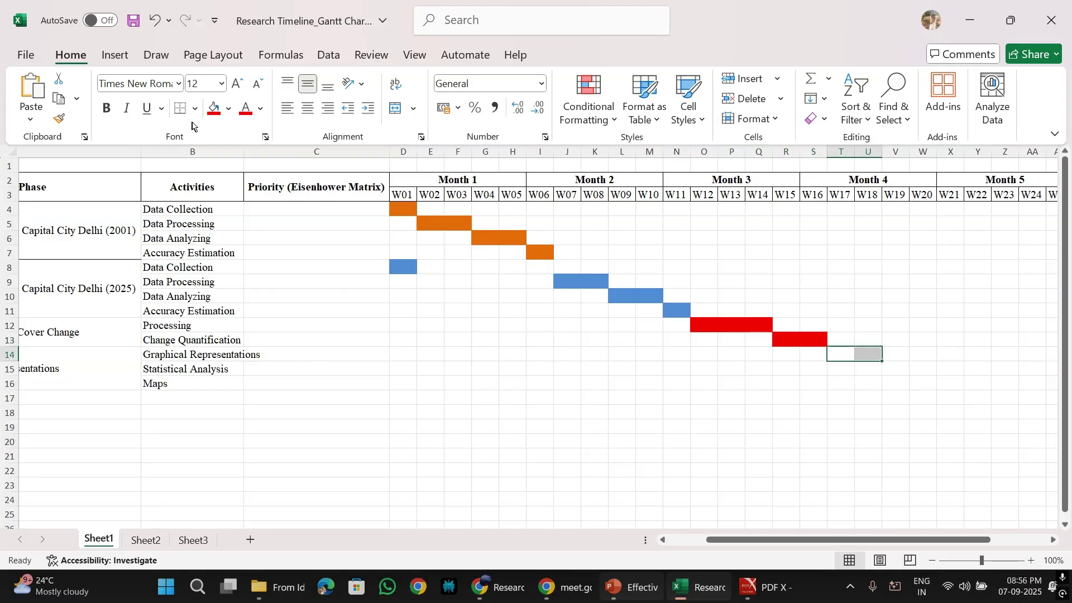
click(214, 109)
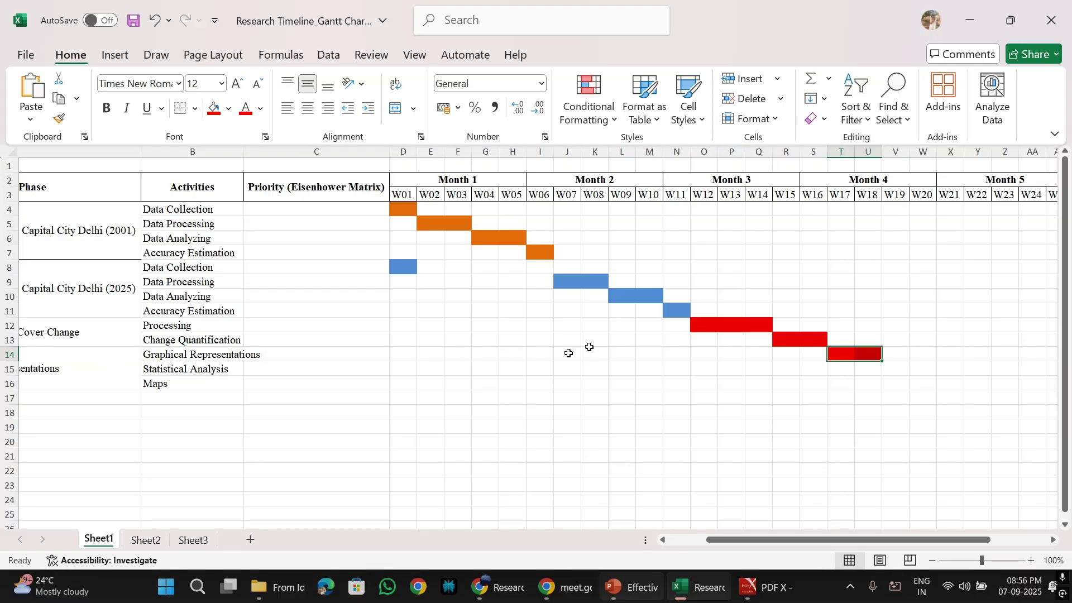
drag(900, 368, 943, 365)
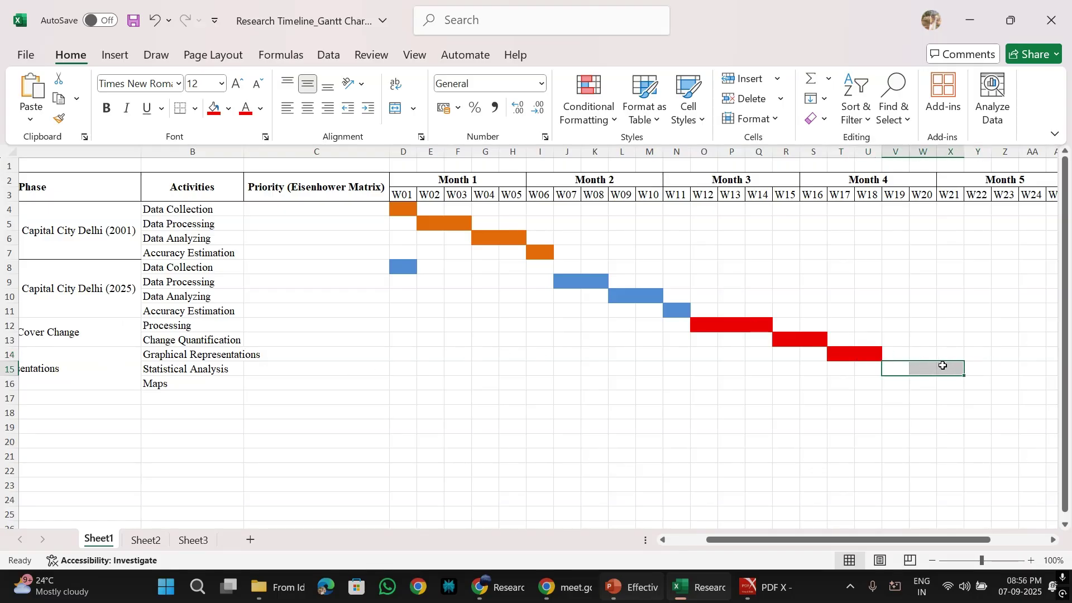
click(215, 110)
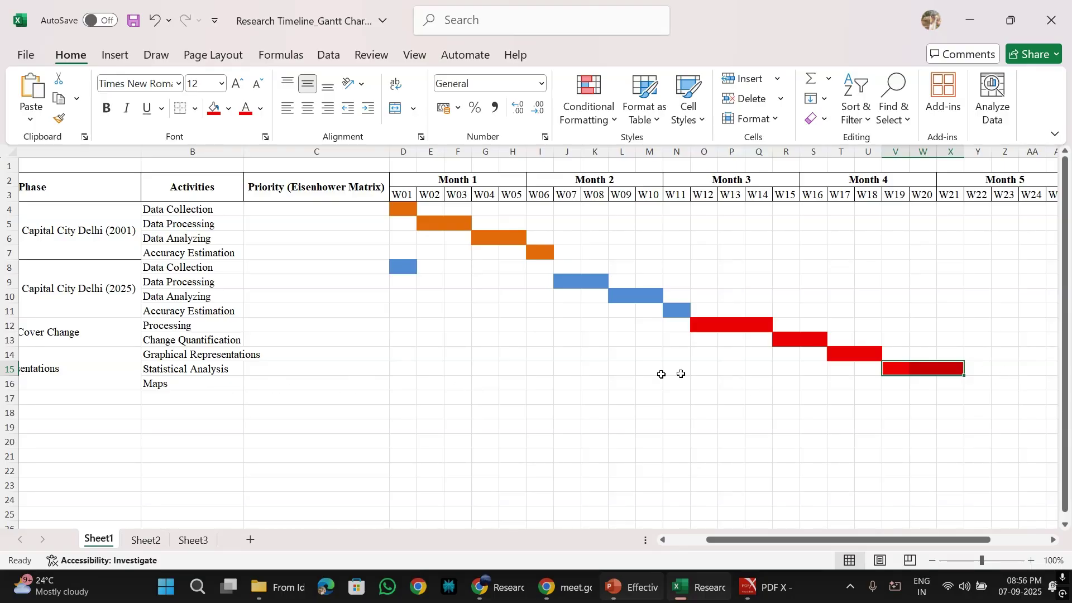
drag(985, 385, 1002, 384)
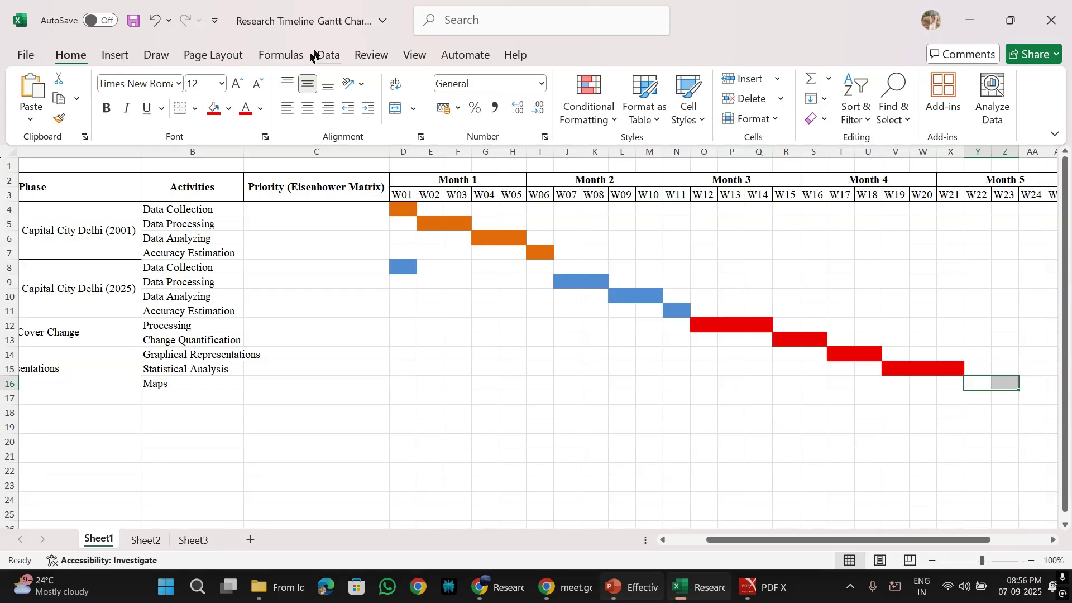
click(215, 110)
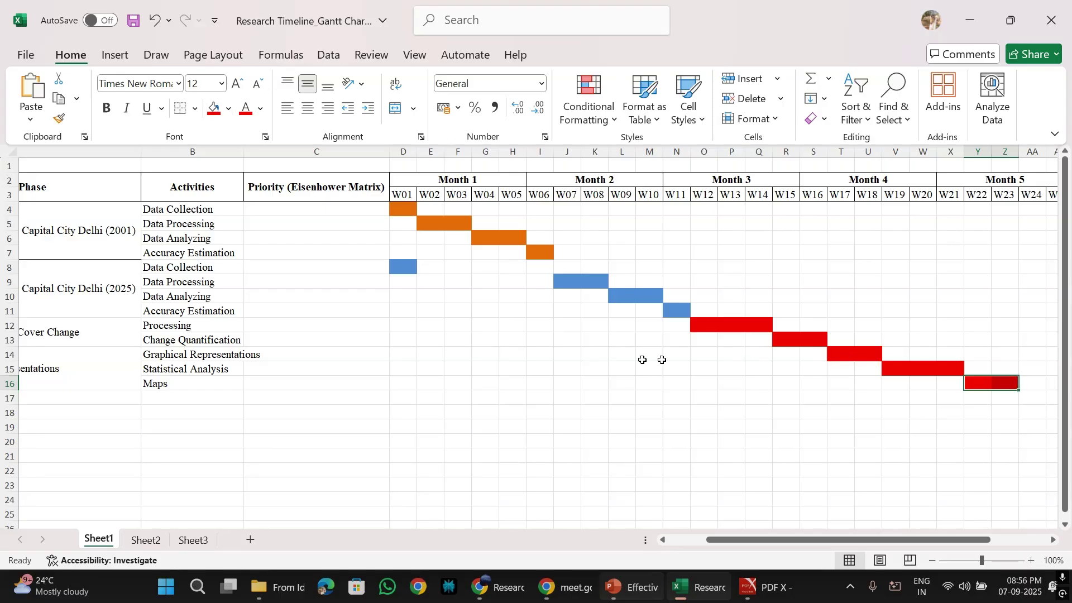
Recolor the Data representations phase green: Graphical Representations at W17 and W18, Statistical Analysis at W19 to W21, Maps at W22 and W23
drag(834, 354, 860, 354)
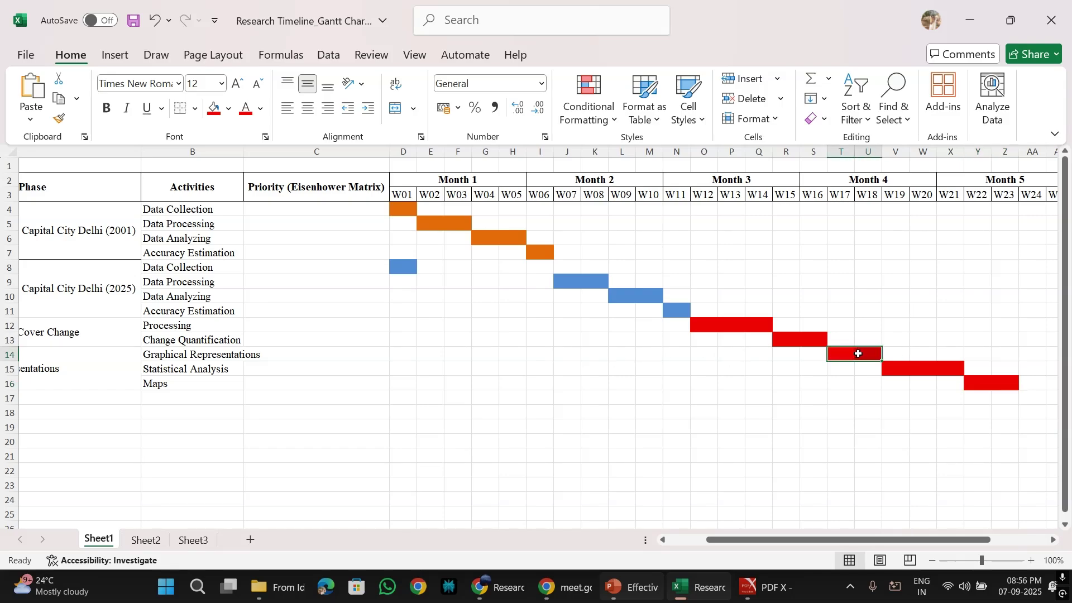
click(230, 111)
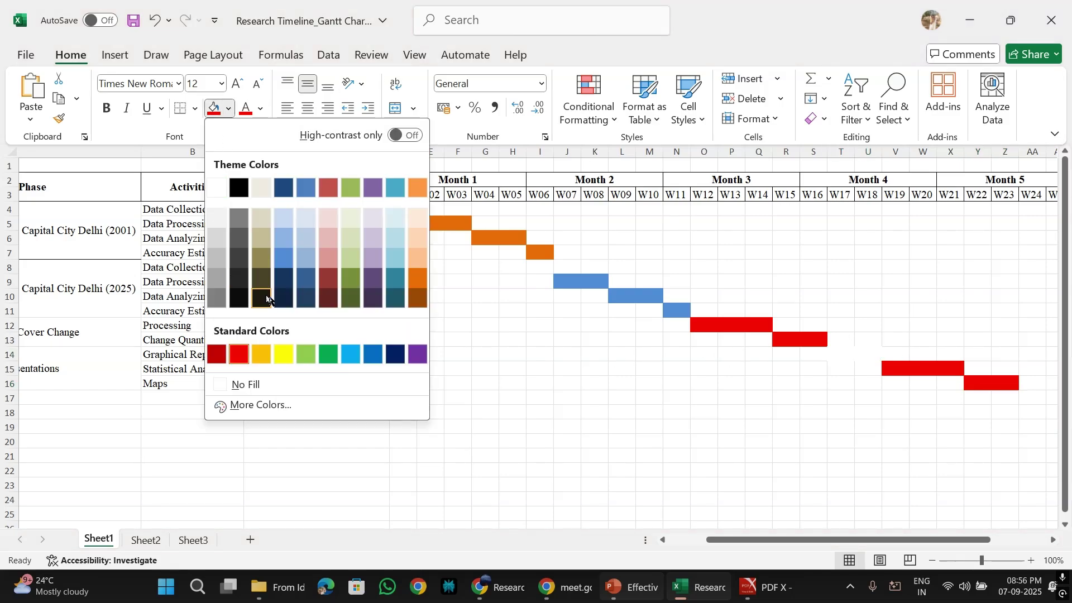
click(329, 354)
drag(892, 369, 942, 371)
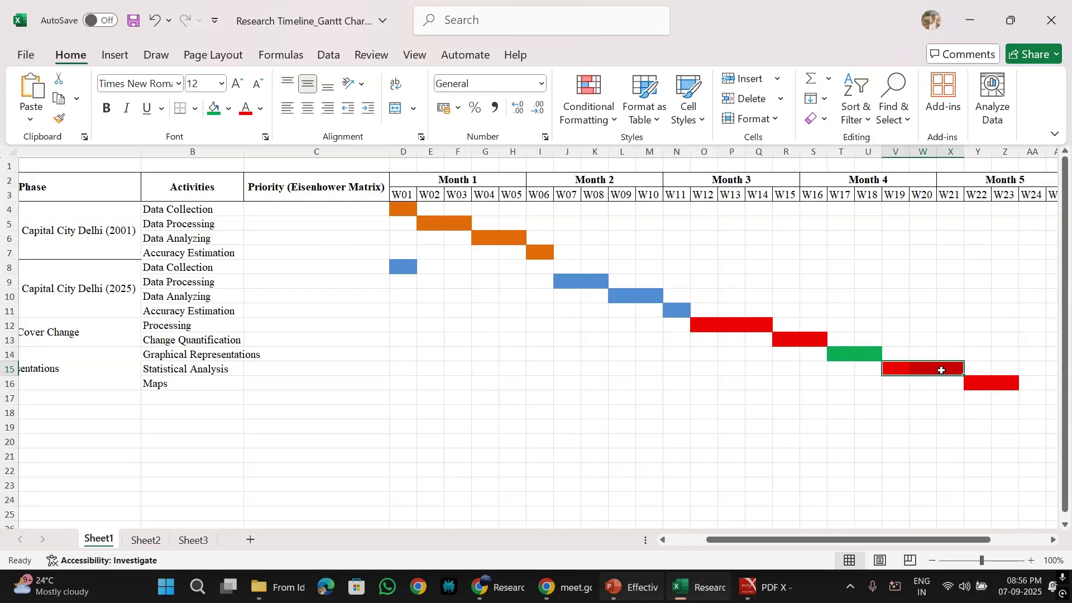
click(213, 107)
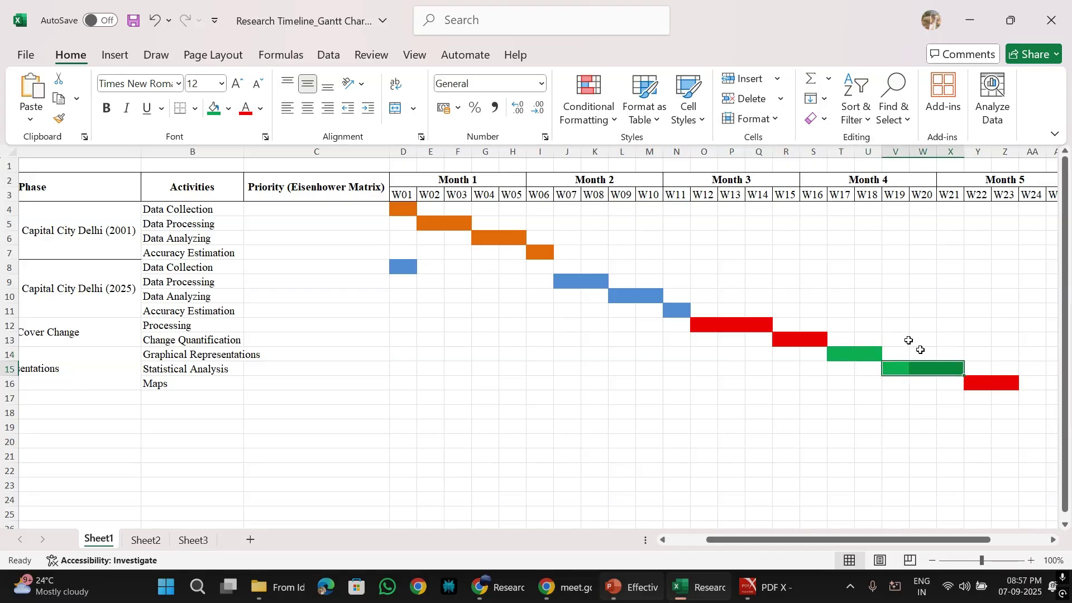
drag(973, 384, 1005, 382)
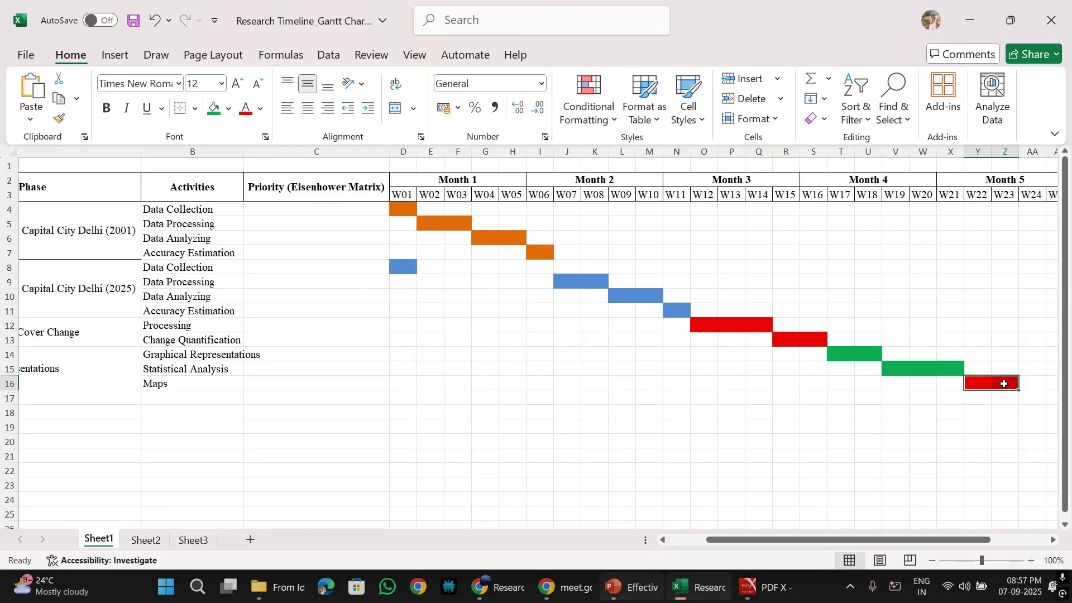
click(213, 108)
click(665, 396)
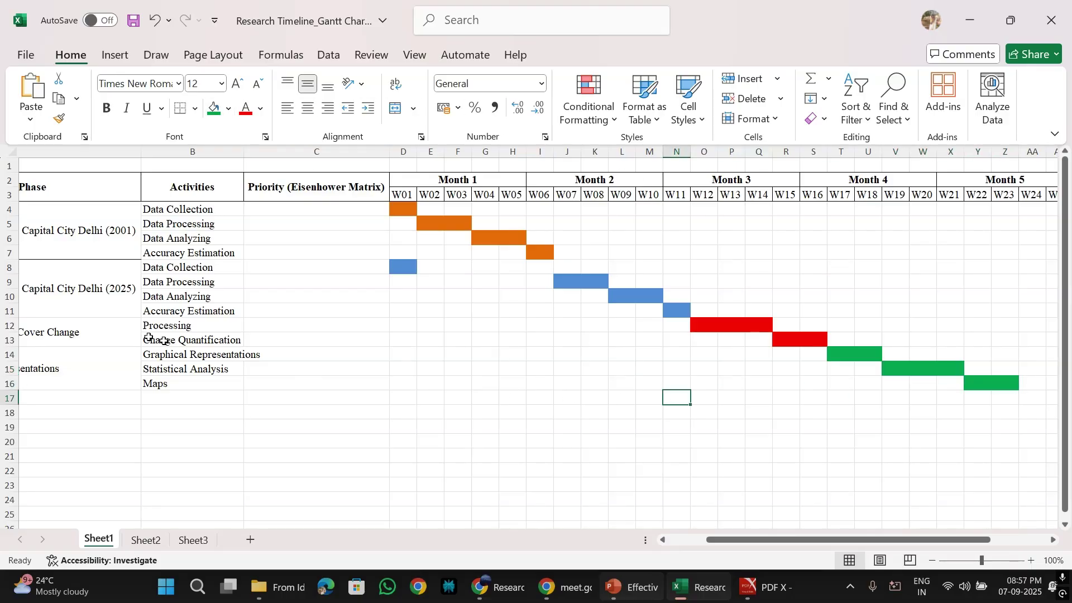
Select the Priority cell for the 2001 phase's Data Processing activity and save the workbook
drag(878, 542, 789, 549)
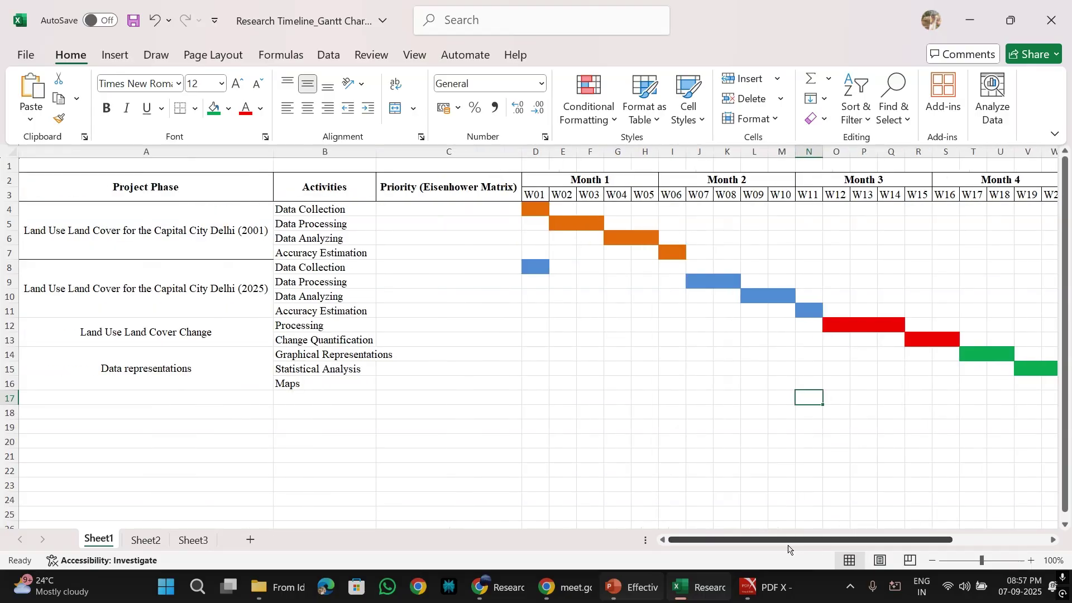
click(425, 213)
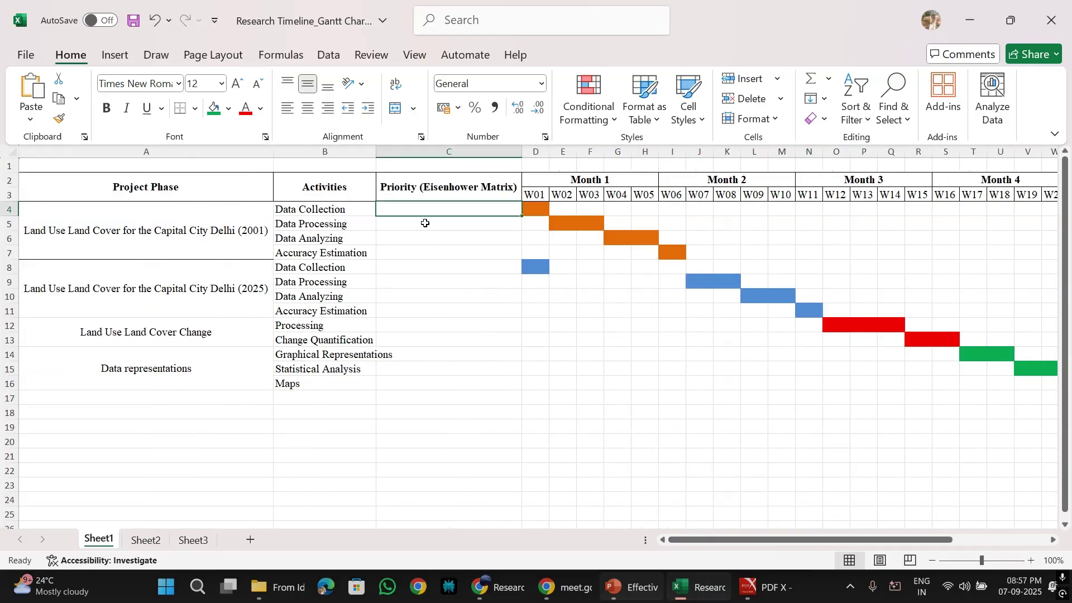
click(436, 224)
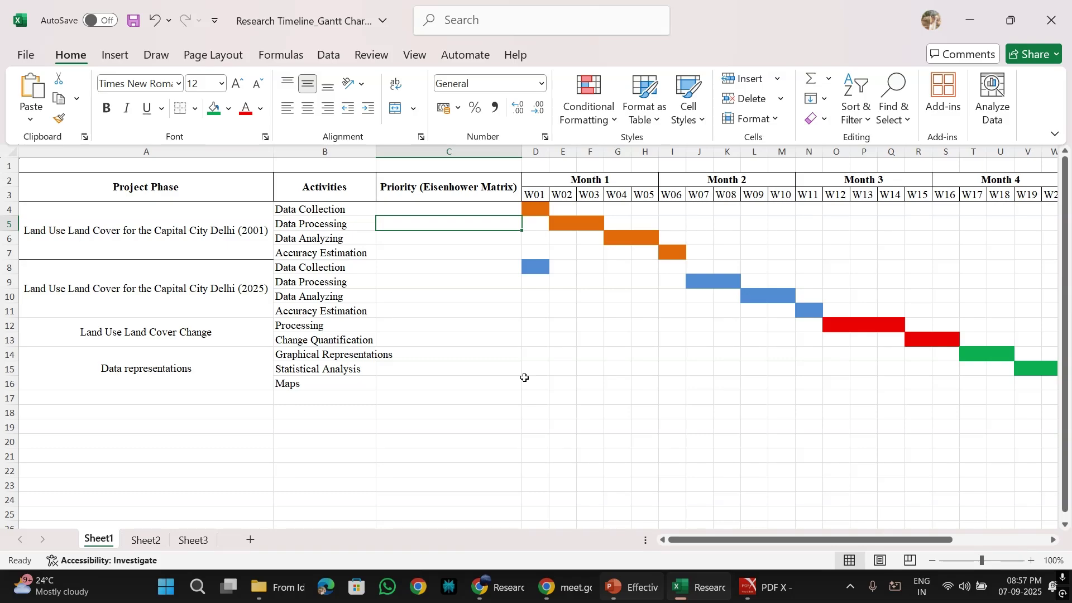
key(ctrl+s)
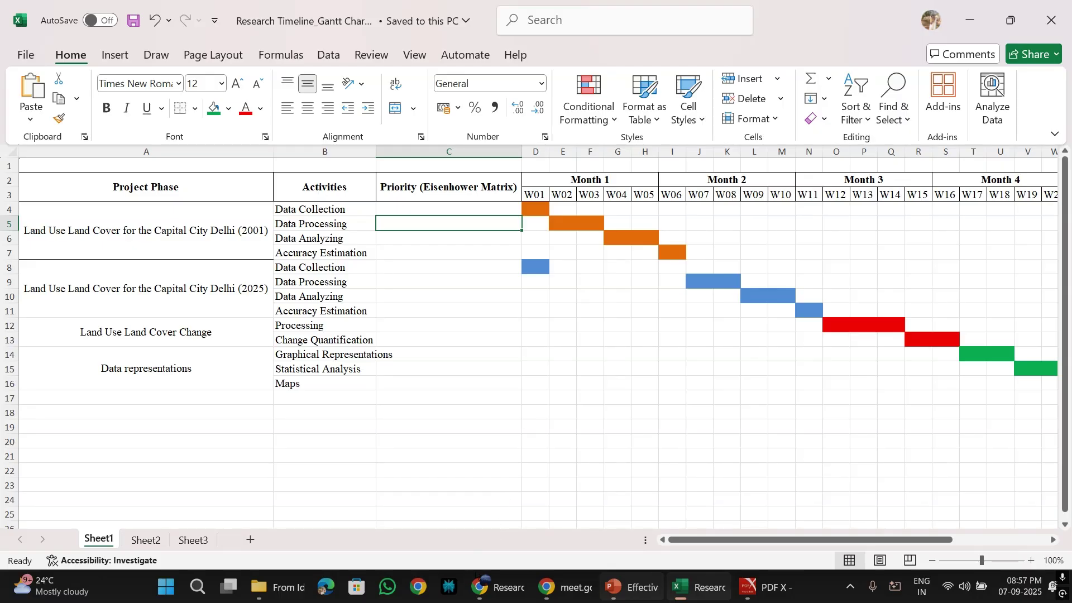
mouse_move(508, 599)
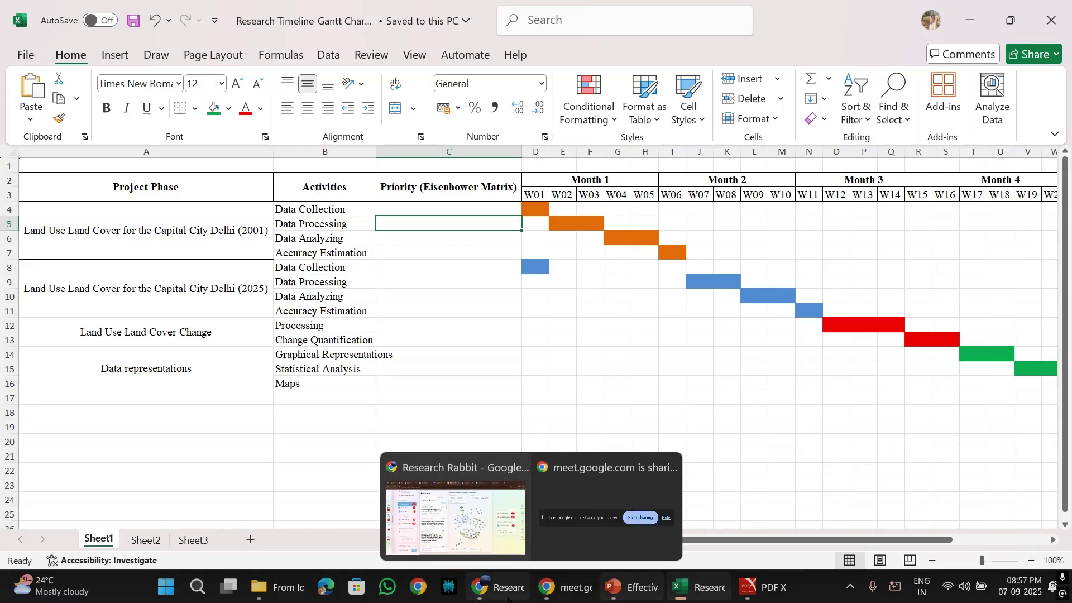